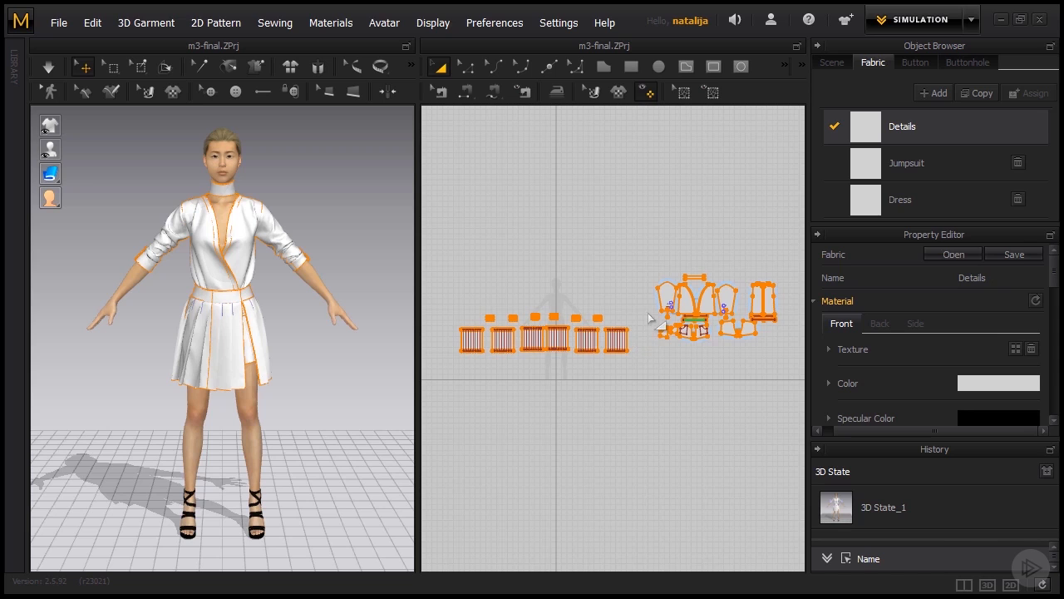
- Assign the Dress fabric to all of the pleated skirt panels and their waistband pieces
{"action": "left_click", "coordinate": [646, 309]}
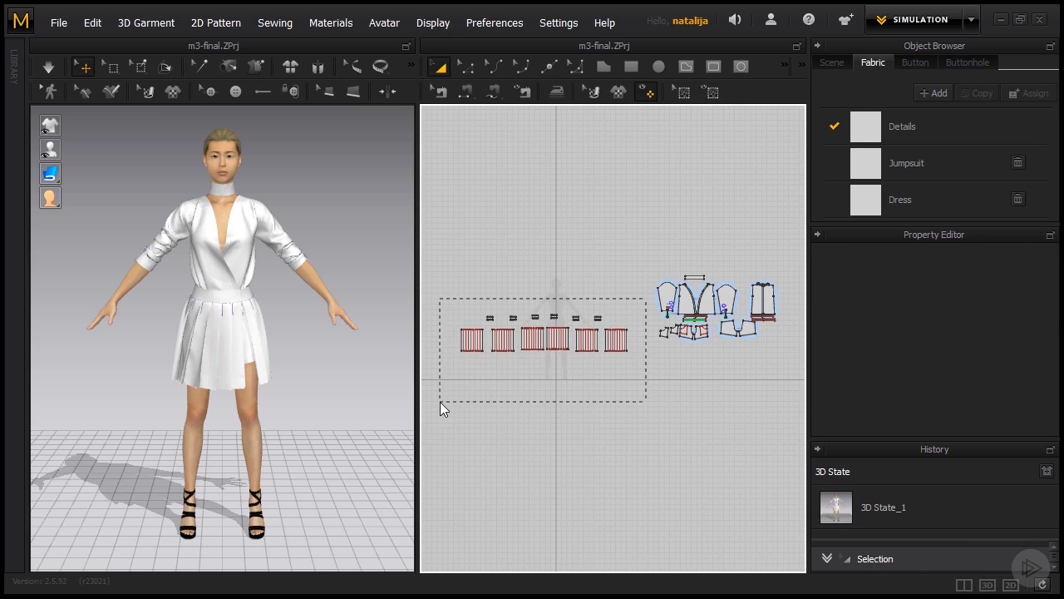
{"action": "left_click_drag", "start_coordinate": [645, 298], "coordinate": [441, 401]}
{"action": "left_click", "coordinate": [912, 192]}
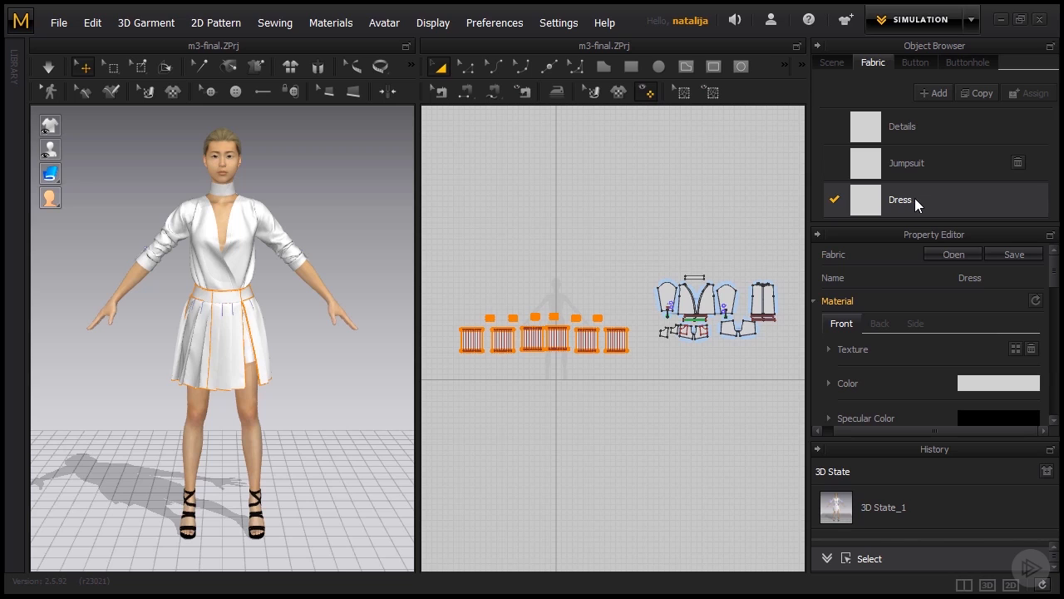
- Assign the Jumpsuit fabric to the bodice fronts, sleeves, back and shorts pieces, and highlight the pieces still using Details
{"action": "scroll", "coordinate": [698, 246], "scroll_direction": "up", "scroll_amount": 2}
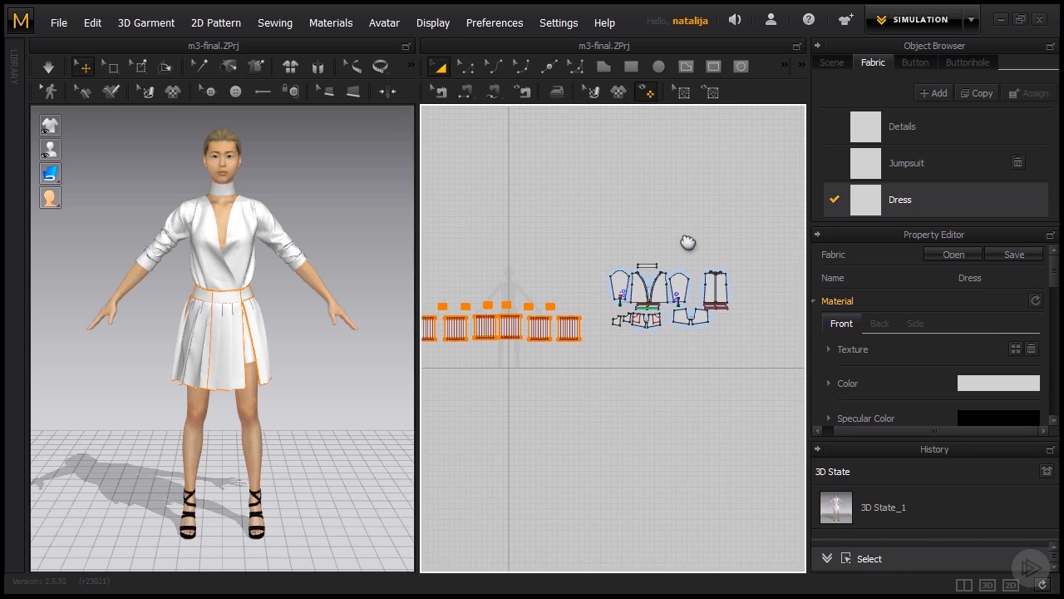
{"action": "scroll", "coordinate": [636, 303], "scroll_direction": "up", "scroll_amount": 3}
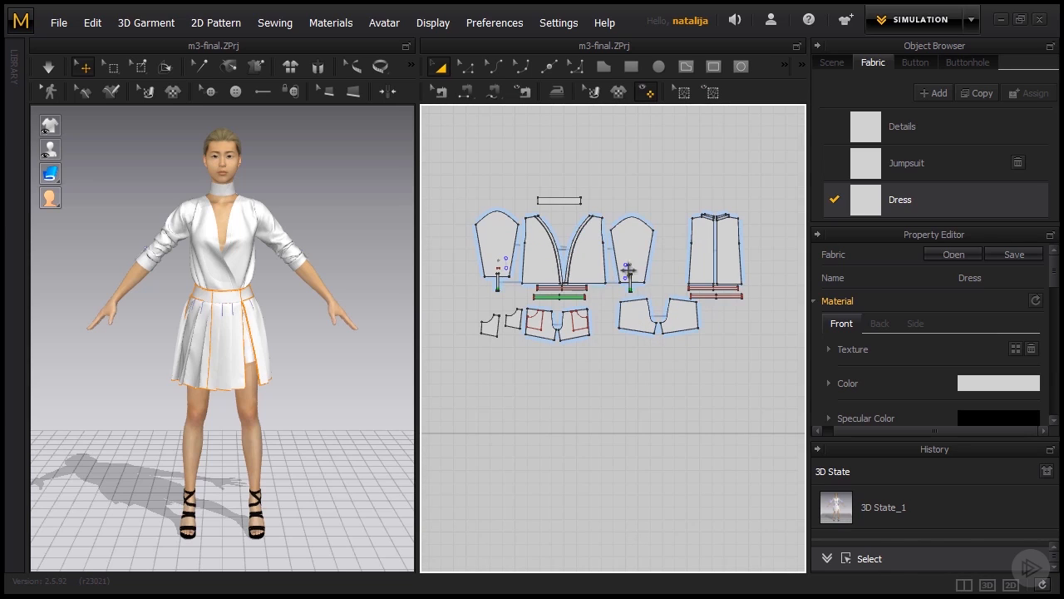
{"action": "left_click", "coordinate": [596, 266]}
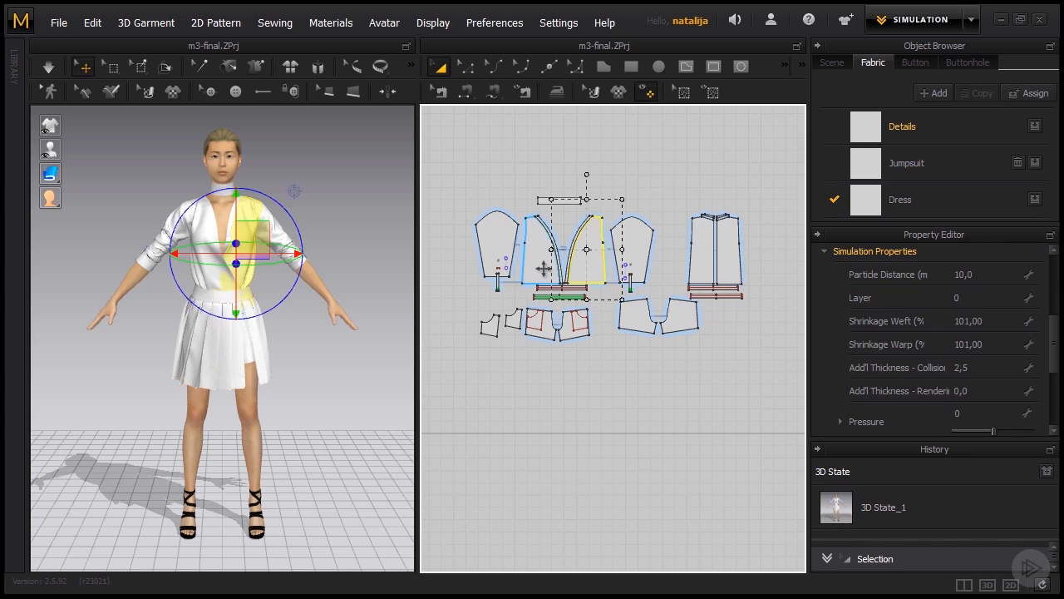
{"action": "left_click", "coordinate": [535, 249], "text": "shift"}
{"action": "left_click", "coordinate": [636, 245], "text": "shift"}
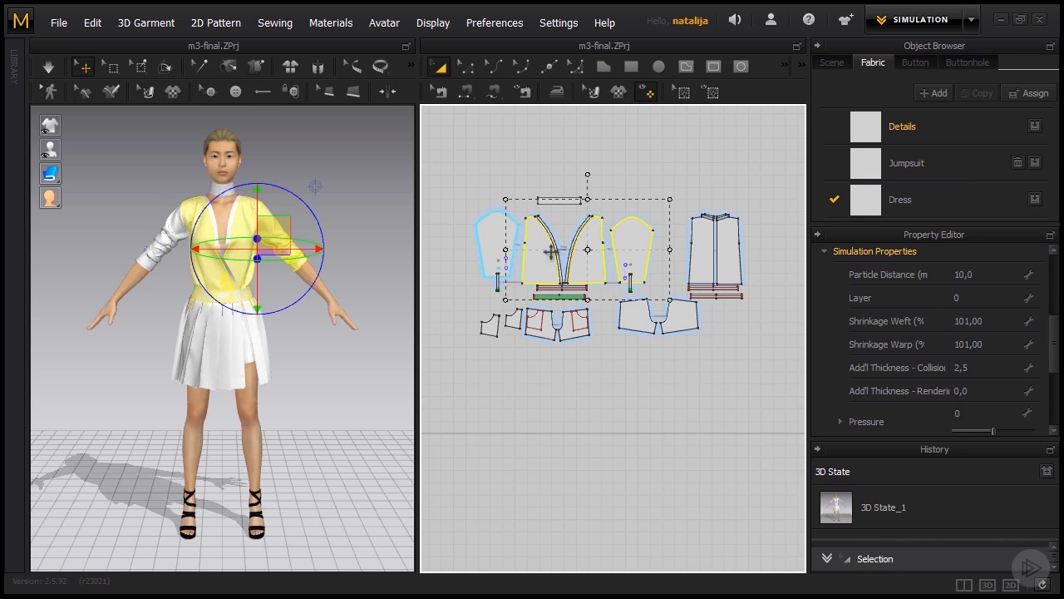
{"action": "left_click", "coordinate": [488, 235], "text": "shift"}
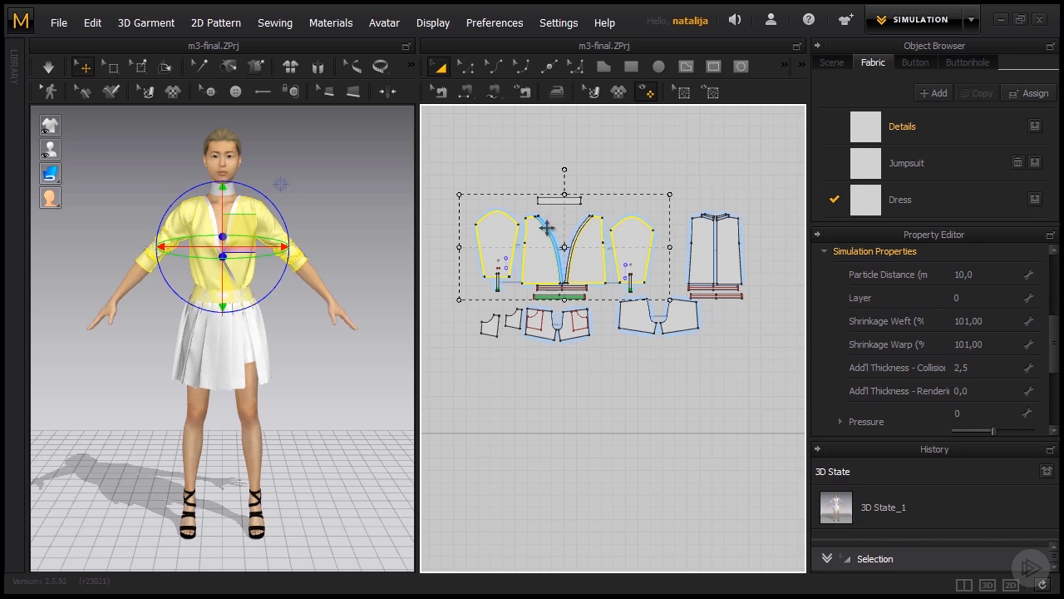
{"action": "left_click", "coordinate": [565, 331], "text": "shift"}
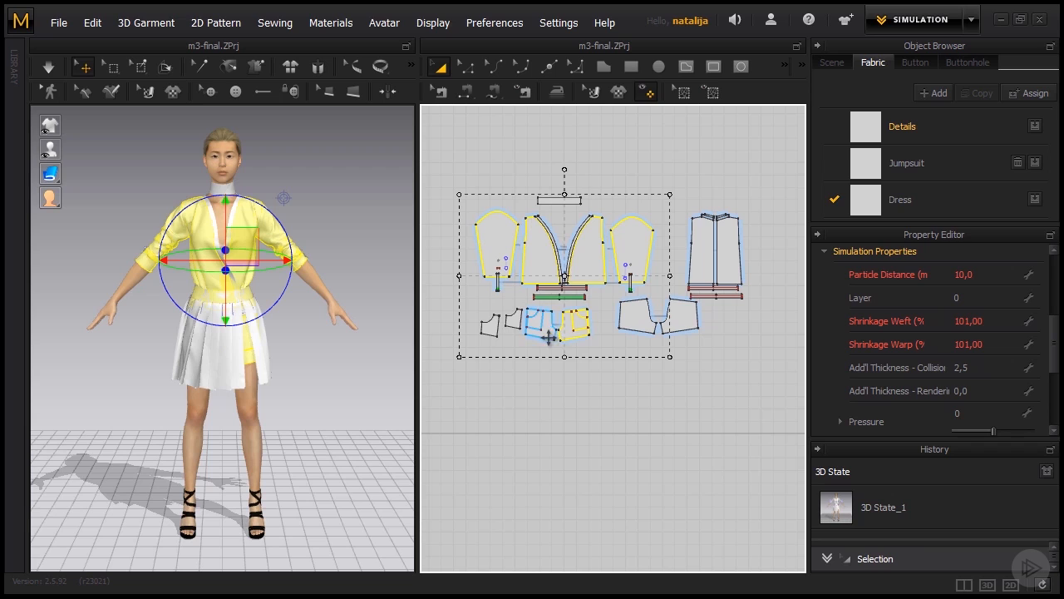
{"action": "left_click", "coordinate": [552, 332], "text": "shift"}
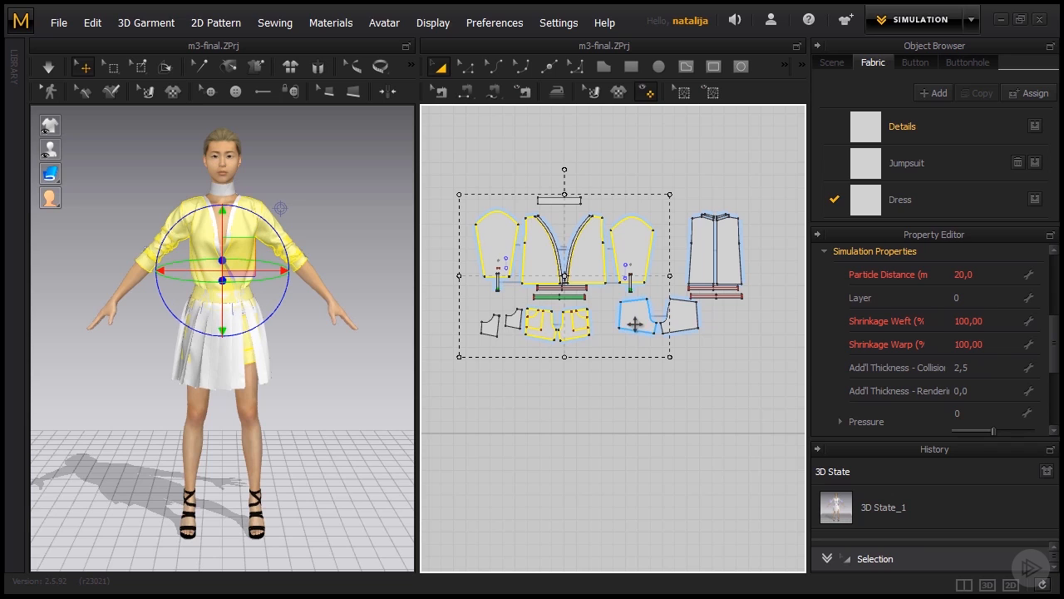
{"action": "left_click", "coordinate": [636, 318], "text": "shift"}
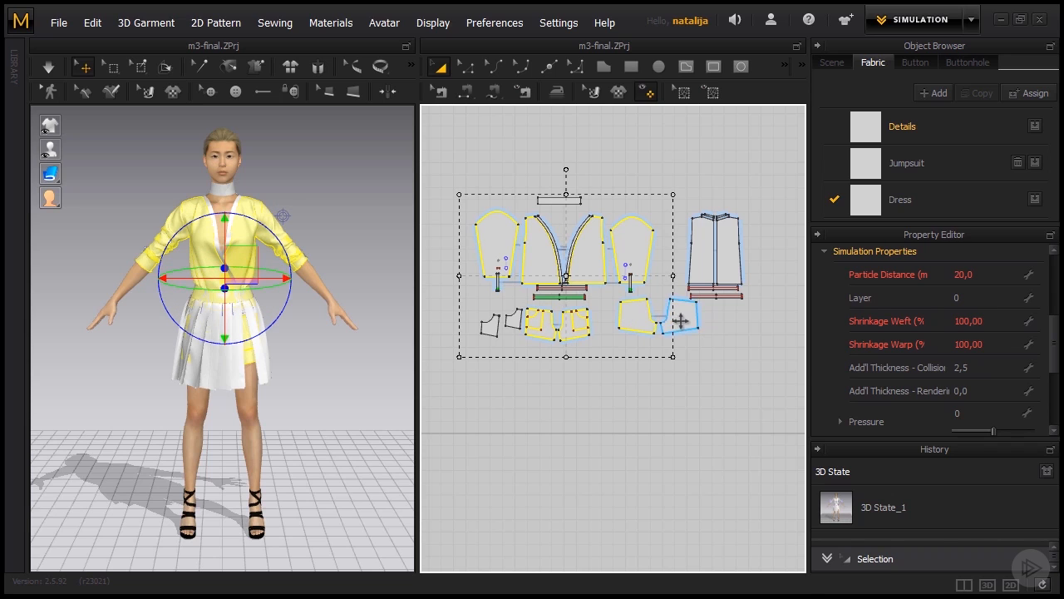
{"action": "left_click", "coordinate": [678, 317], "text": "shift"}
{"action": "left_click", "coordinate": [723, 252], "text": "shift"}
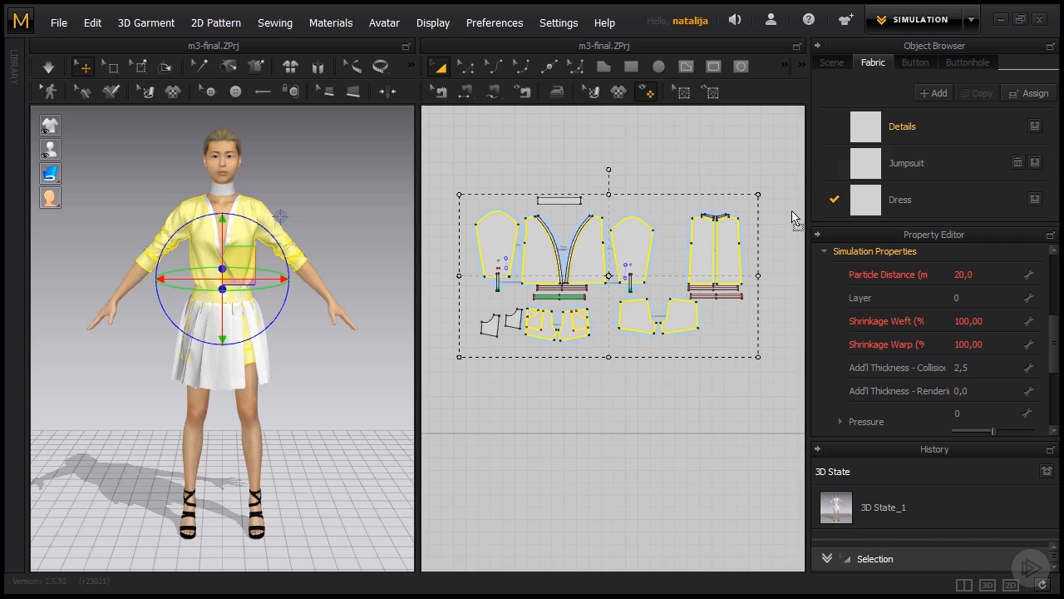
{"action": "left_click", "coordinate": [896, 161]}
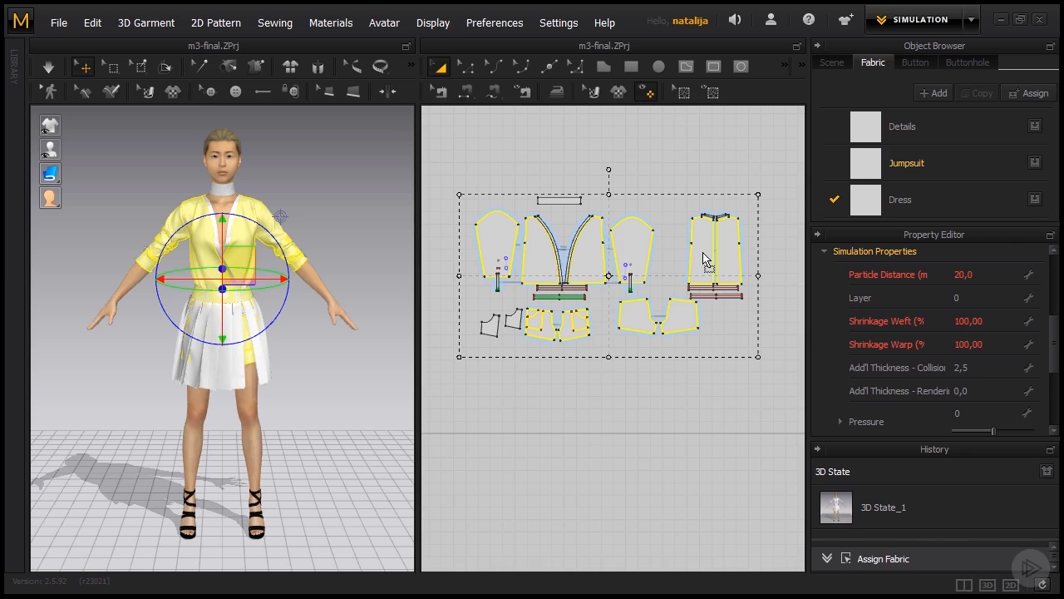
{"action": "left_click", "coordinate": [900, 140]}
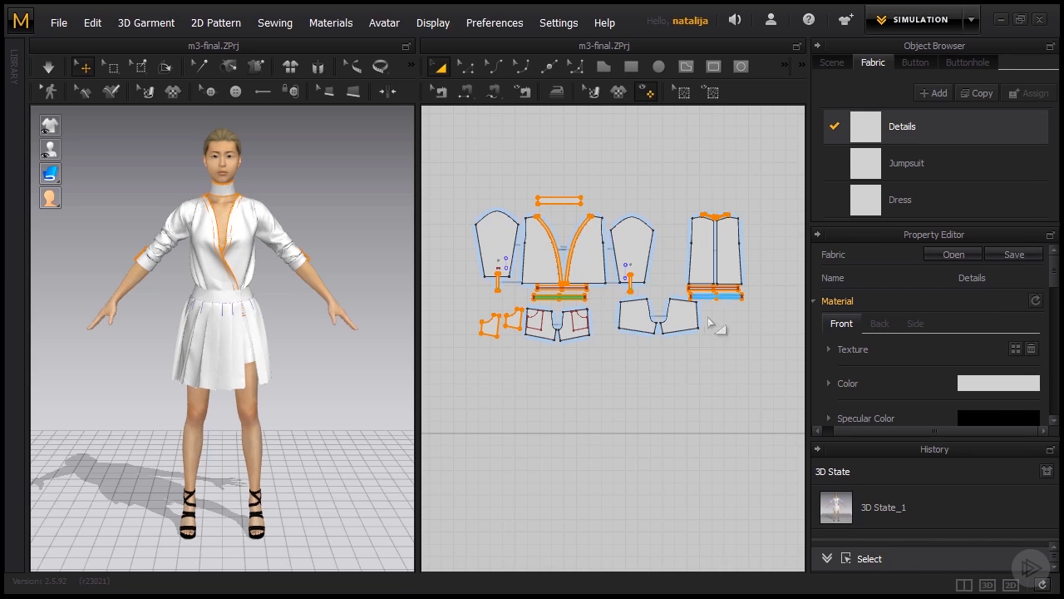
{"action": "scroll", "coordinate": [741, 346], "scroll_direction": "down", "scroll_amount": 5}
{"action": "scroll", "coordinate": [742, 346], "scroll_direction": "up", "scroll_amount": 3}
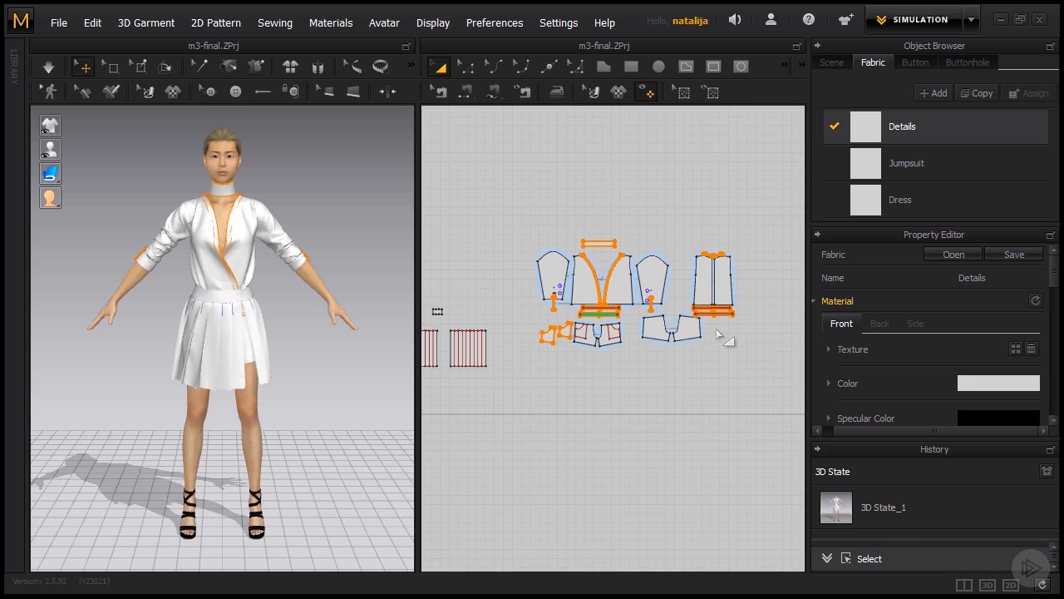
- Change the Dress fabric's colour to a very dark, near-black brown
{"action": "left_click", "coordinate": [893, 208]}
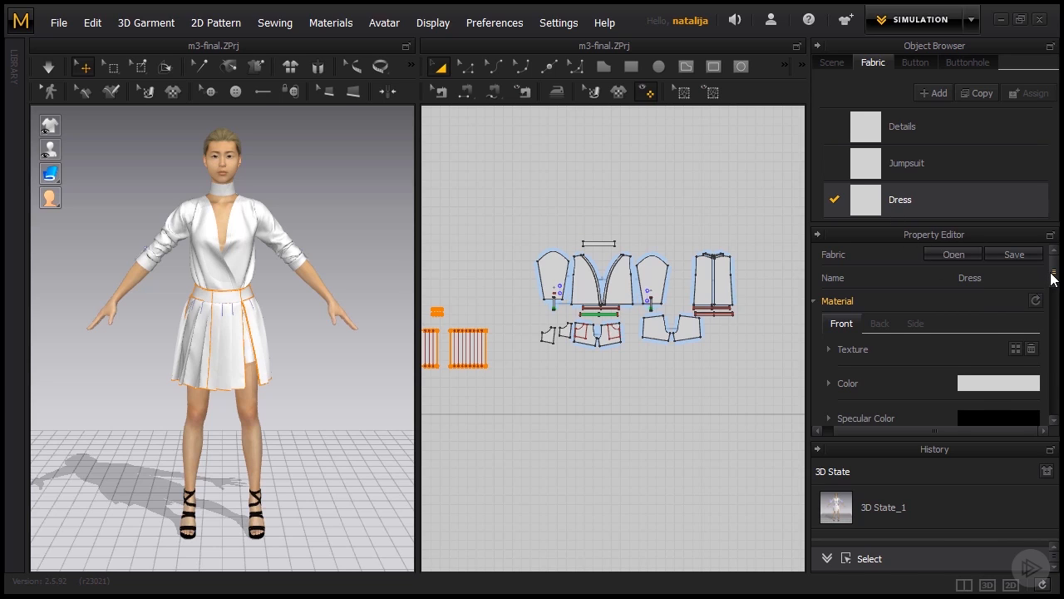
{"action": "scroll", "coordinate": [1052, 277], "scroll_direction": "down", "scroll_amount": 3}
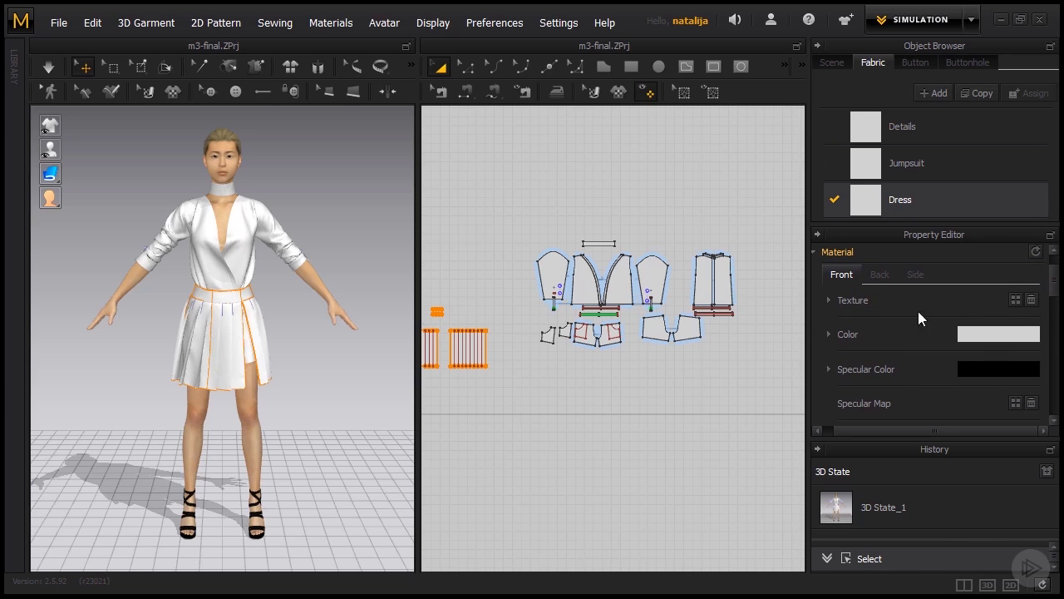
{"action": "left_click", "coordinate": [968, 335]}
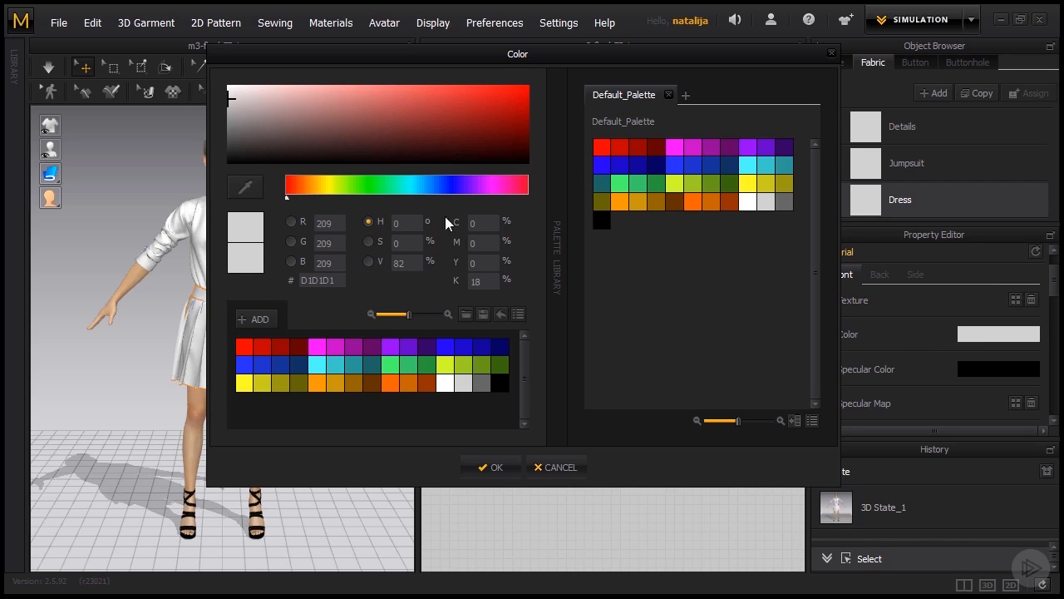
{"action": "left_click", "coordinate": [253, 153]}
{"action": "left_click_drag", "start_coordinate": [309, 60], "coordinate": [375, 105]}
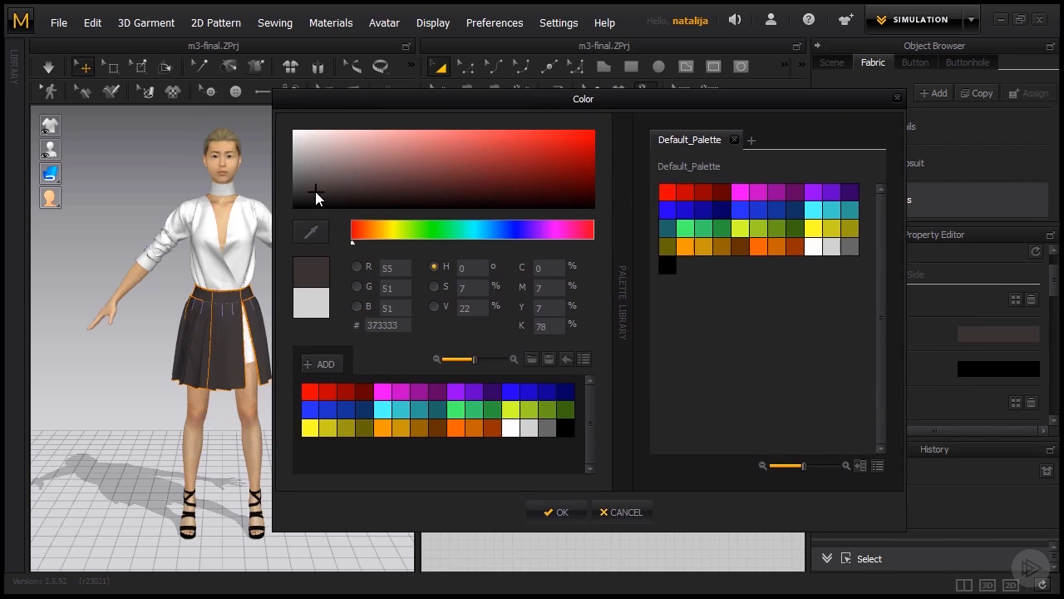
{"action": "left_click", "coordinate": [552, 511]}
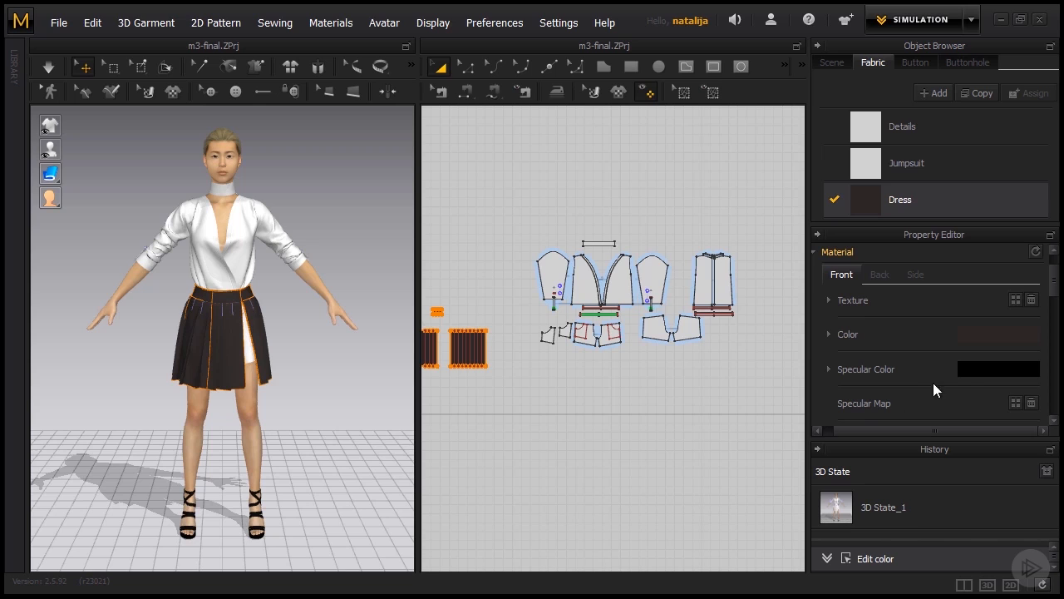
- Set the Dress fabric's specular colour to the grey 656161
{"action": "left_click_drag", "start_coordinate": [1052, 287], "coordinate": [1052, 297]}
{"action": "left_click", "coordinate": [990, 330]}
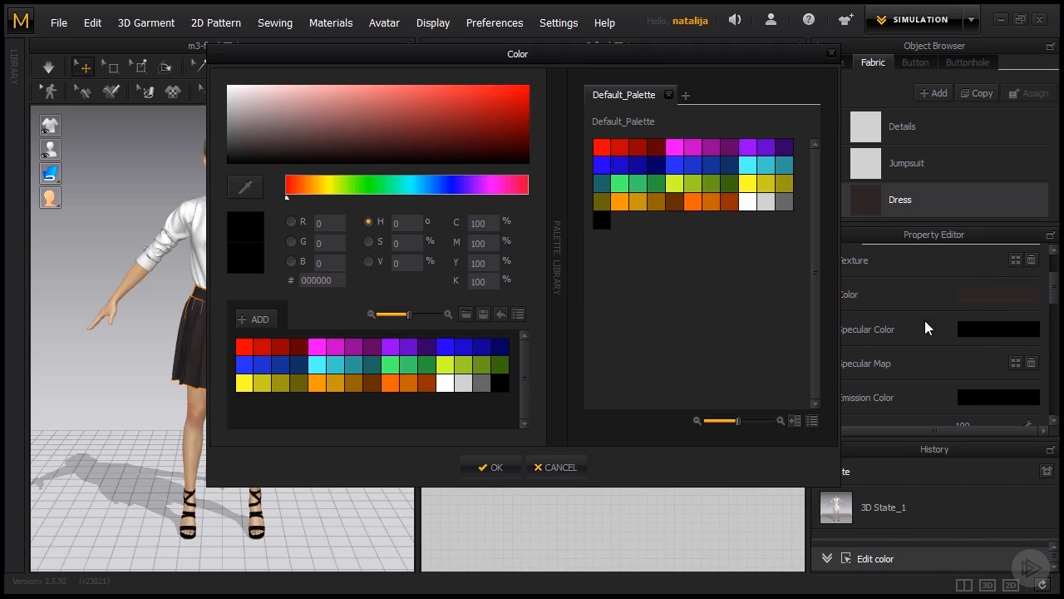
{"action": "left_click_drag", "start_coordinate": [440, 55], "coordinate": [548, 92]}
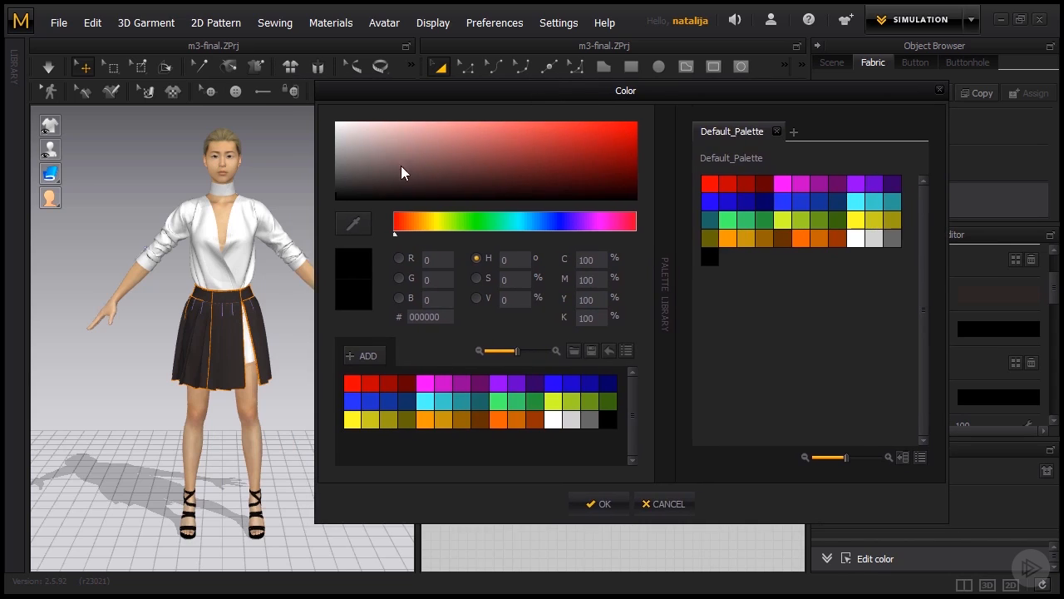
{"action": "left_click", "coordinate": [349, 176]}
{"action": "left_click_drag", "start_coordinate": [348, 175], "coordinate": [348, 170]}
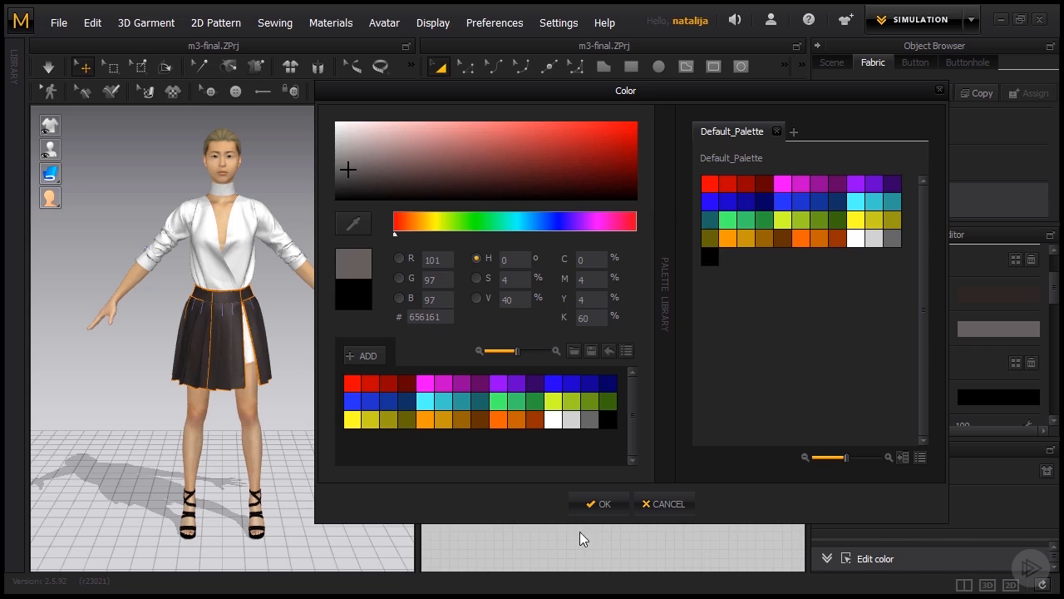
{"action": "left_click", "coordinate": [585, 508]}
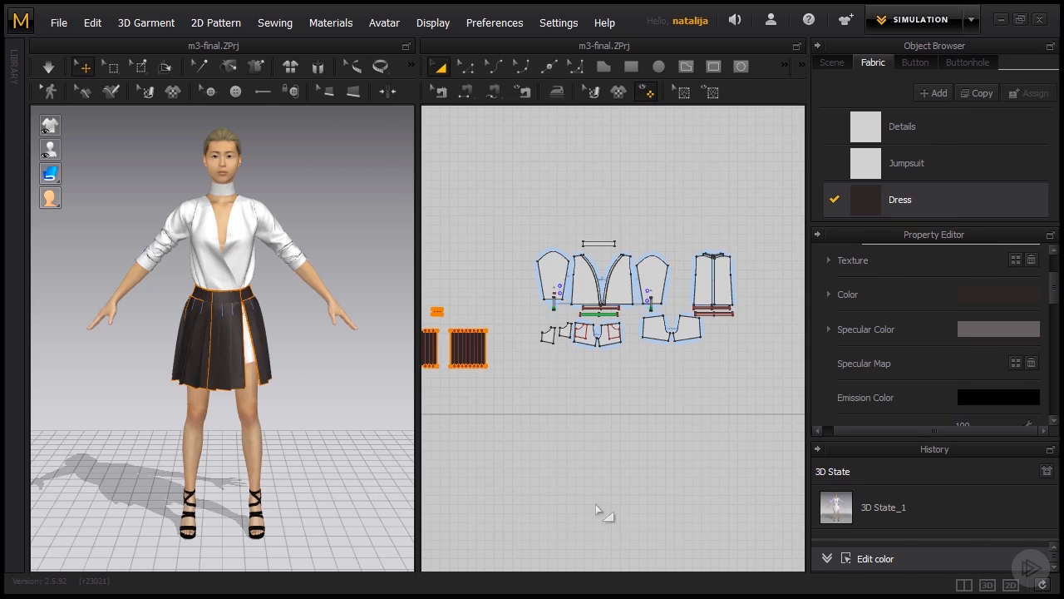
- Try different shininess levels for the Dress fabric's specular colour and settle on 3
{"action": "left_click_drag", "start_coordinate": [1055, 298], "coordinate": [1056, 305]}
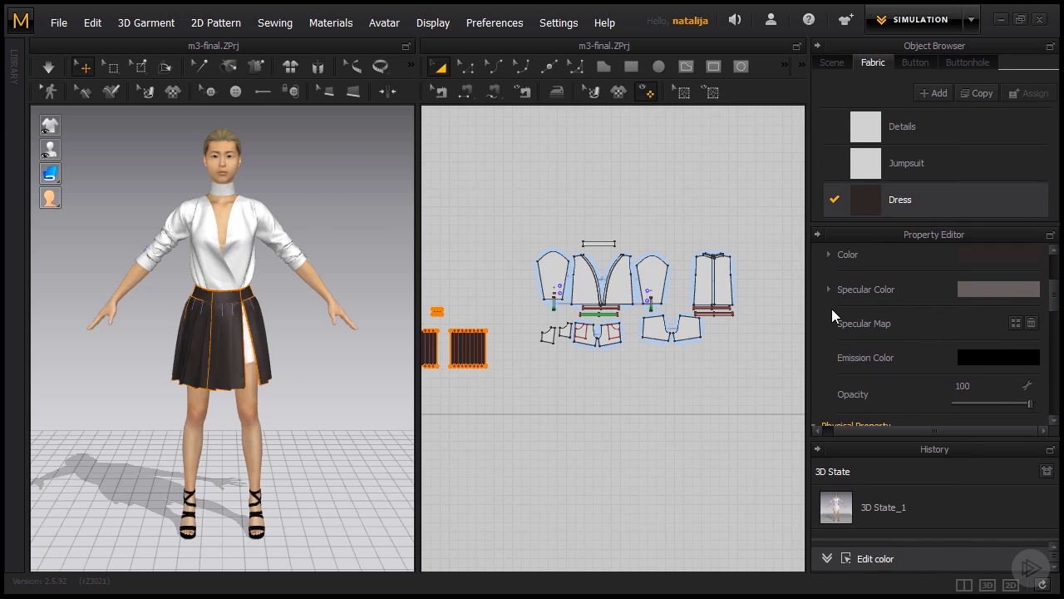
{"action": "left_click", "coordinate": [827, 290]}
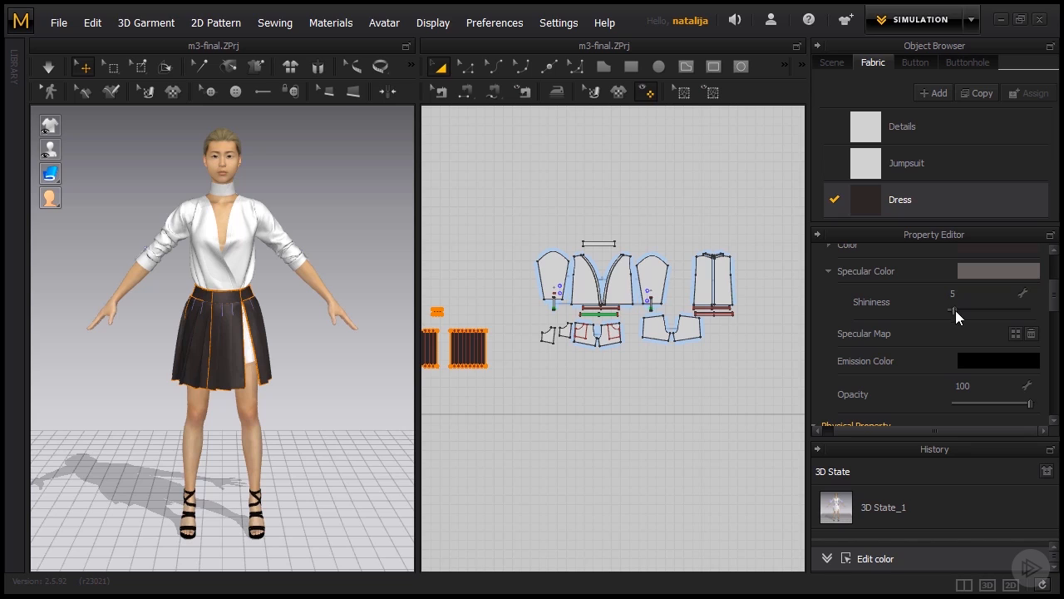
{"action": "left_click_drag", "start_coordinate": [955, 311], "coordinate": [956, 311]}
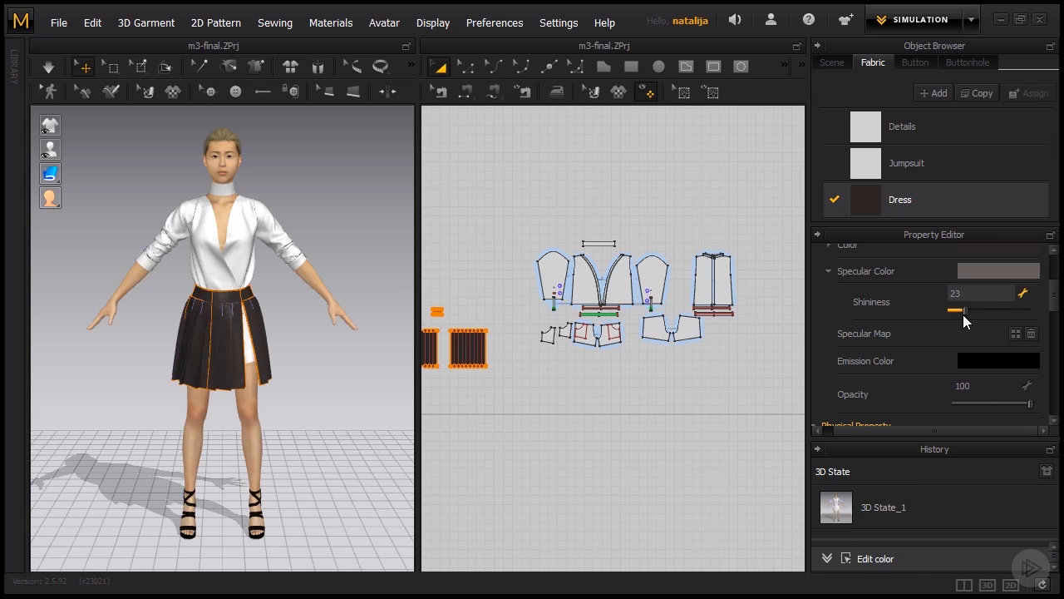
{"action": "left_click_drag", "start_coordinate": [963, 311], "coordinate": [954, 318]}
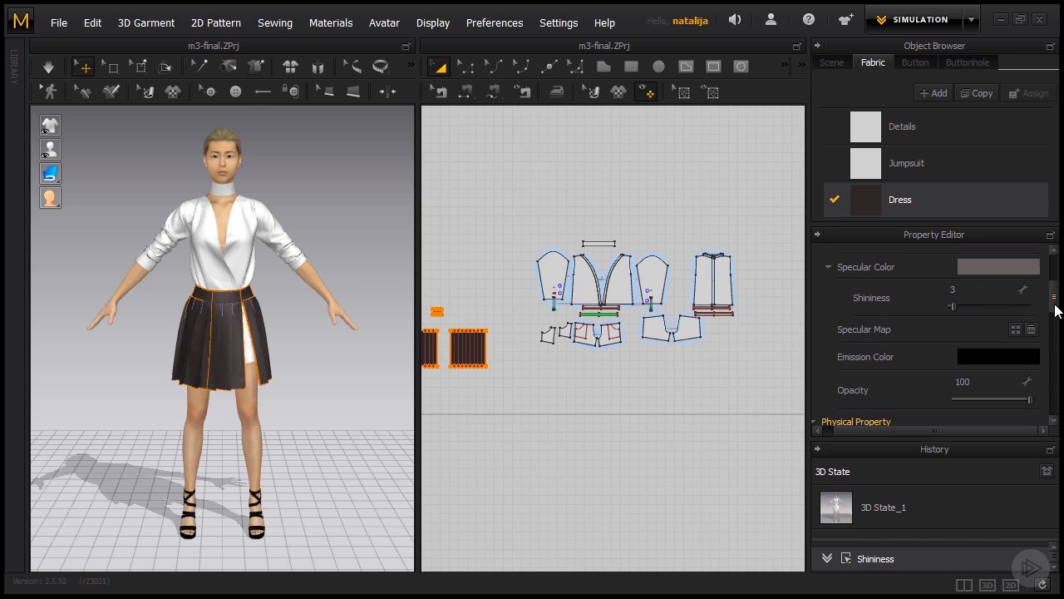
- Apply the D_Leather physical property preset to the Dress fabric
{"action": "left_click_drag", "start_coordinate": [1055, 307], "coordinate": [1050, 333]}
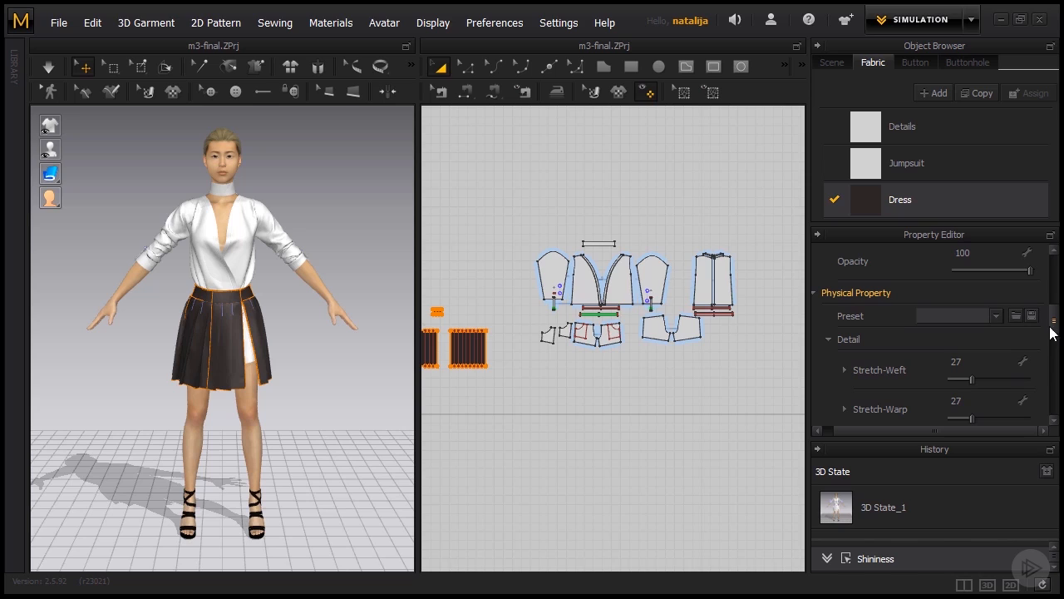
{"action": "left_click", "coordinate": [999, 317]}
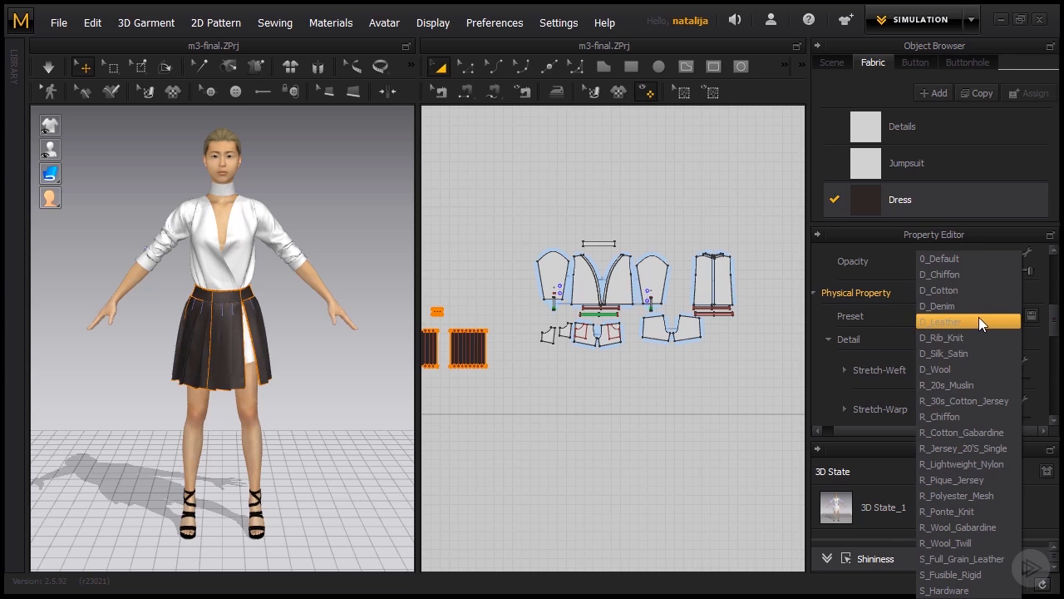
{"action": "left_click", "coordinate": [979, 319]}
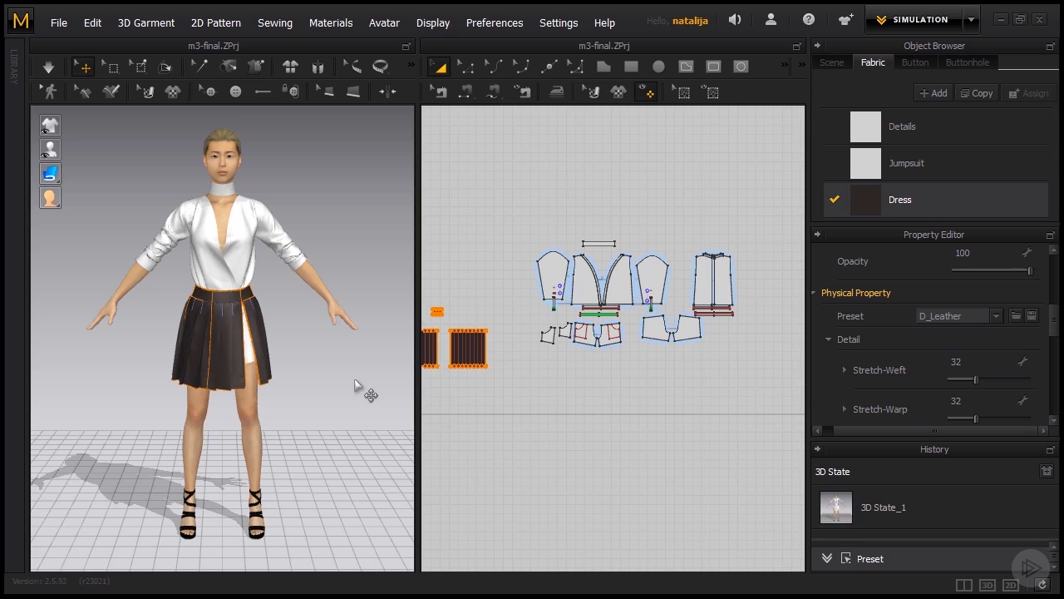
- Run the simulation and pull the skirt's waistband and hem on the avatar to adjust how the leather drapes
{"action": "key", "text": "space"}
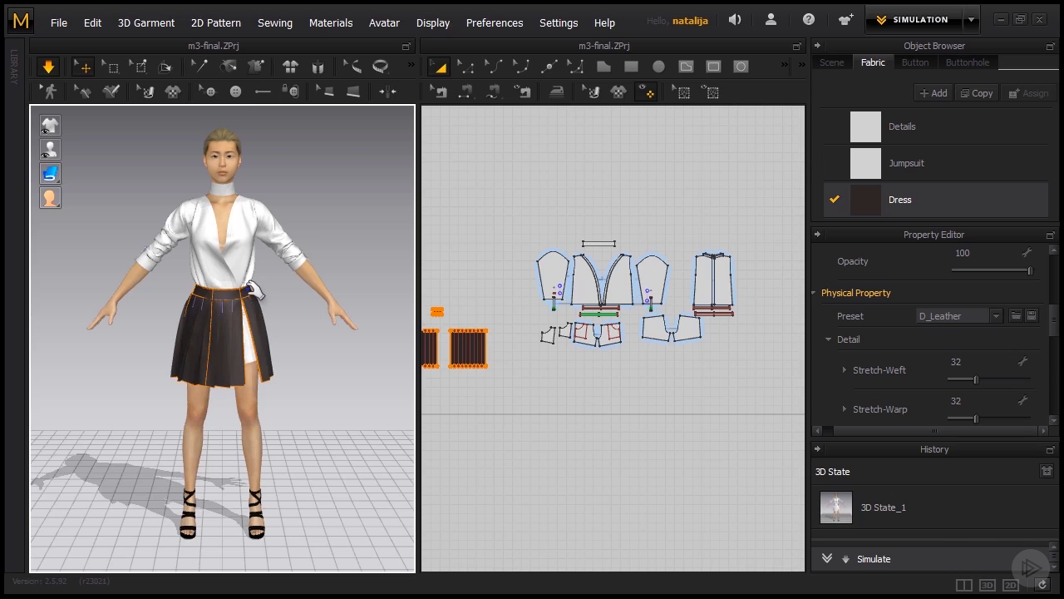
{"action": "left_click", "coordinate": [253, 289]}
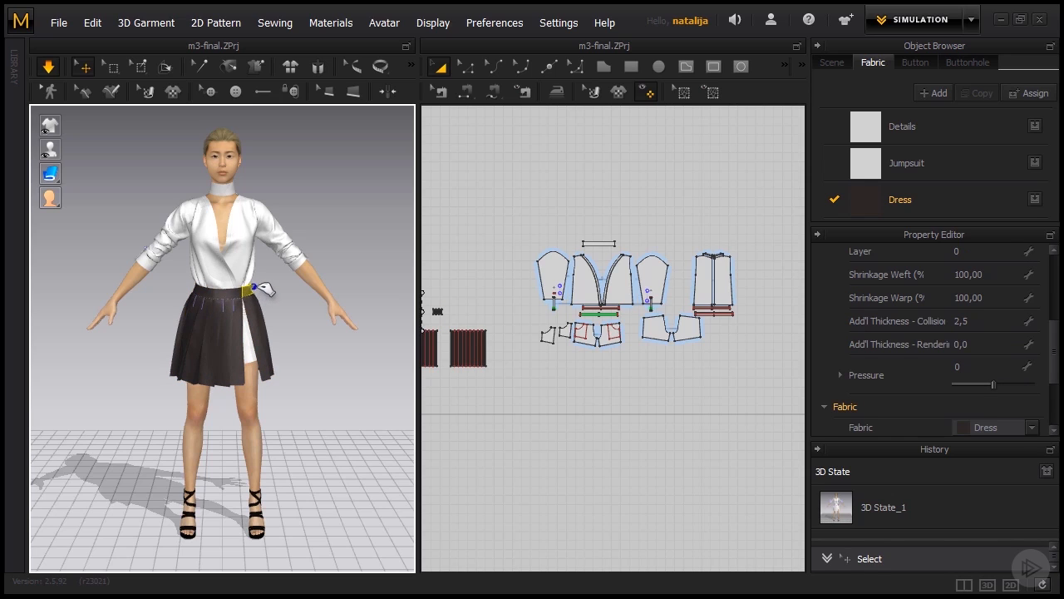
{"action": "left_click_drag", "start_coordinate": [255, 285], "coordinate": [199, 275]}
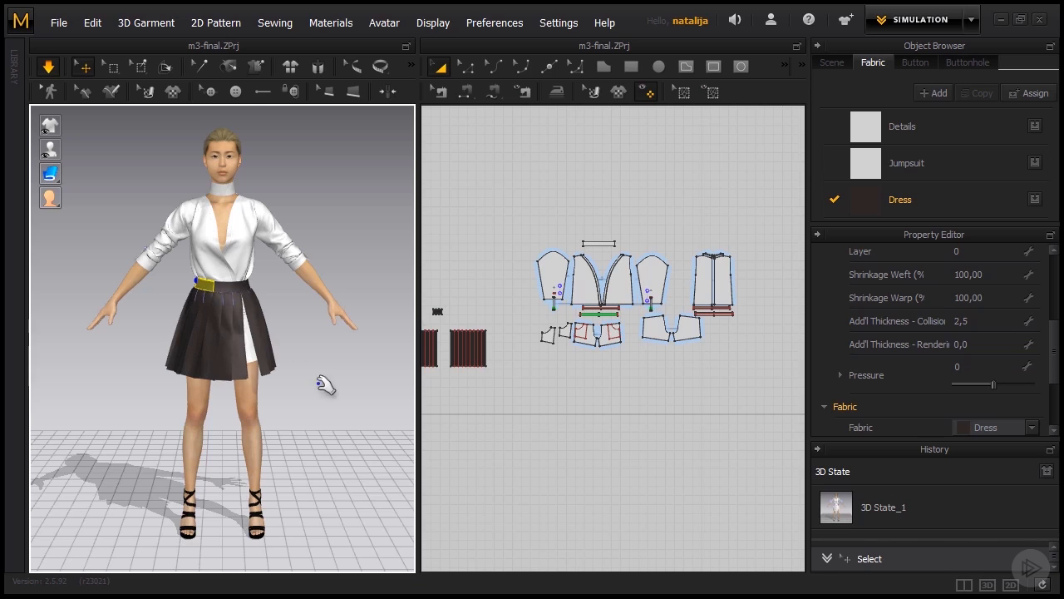
{"action": "right_click_drag", "start_coordinate": [258, 381], "coordinate": [323, 381]}
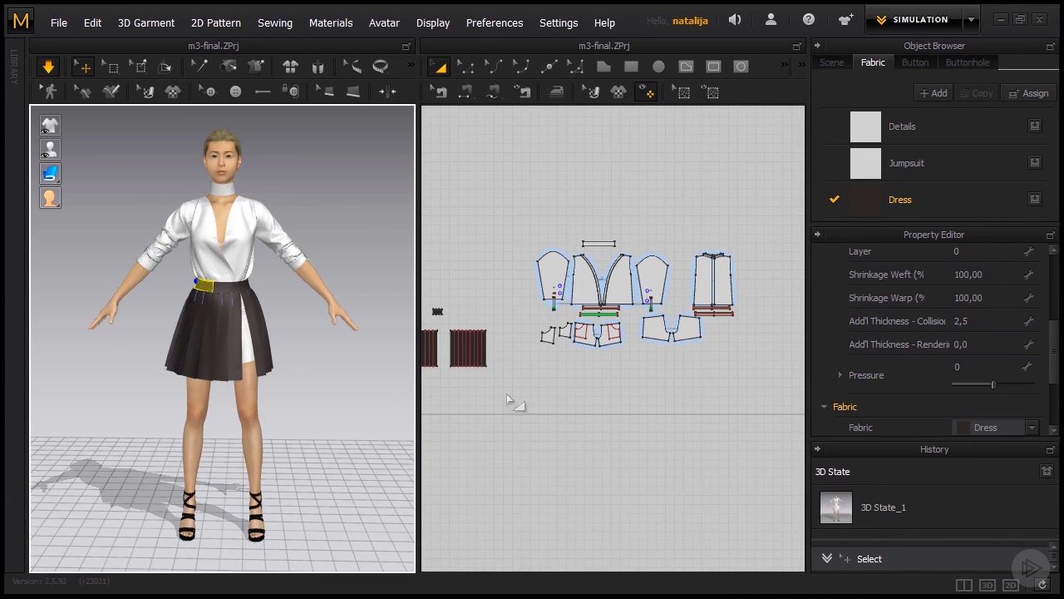
- Set the Jumpsuit fabric's colour to the muted brown 786565
{"action": "left_click", "coordinate": [909, 172]}
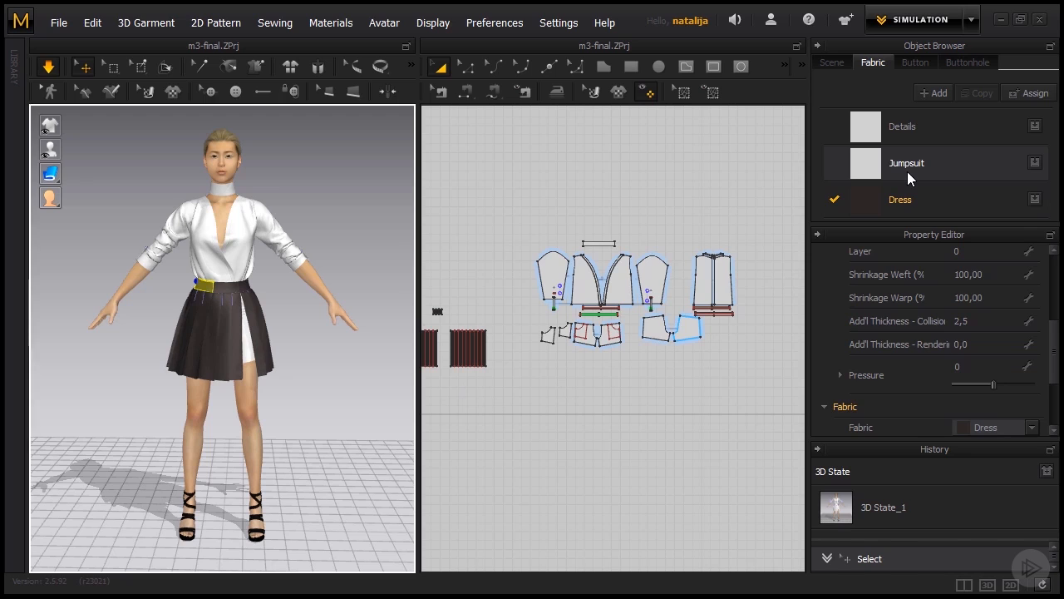
{"action": "left_click_drag", "start_coordinate": [1054, 320], "coordinate": [1055, 286]}
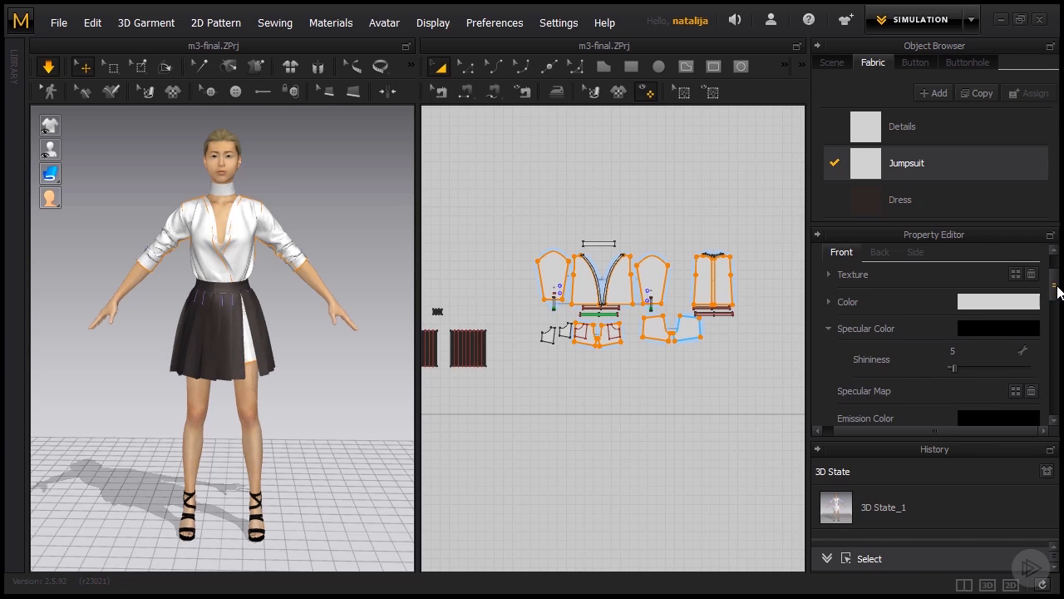
{"action": "left_click", "coordinate": [1002, 307]}
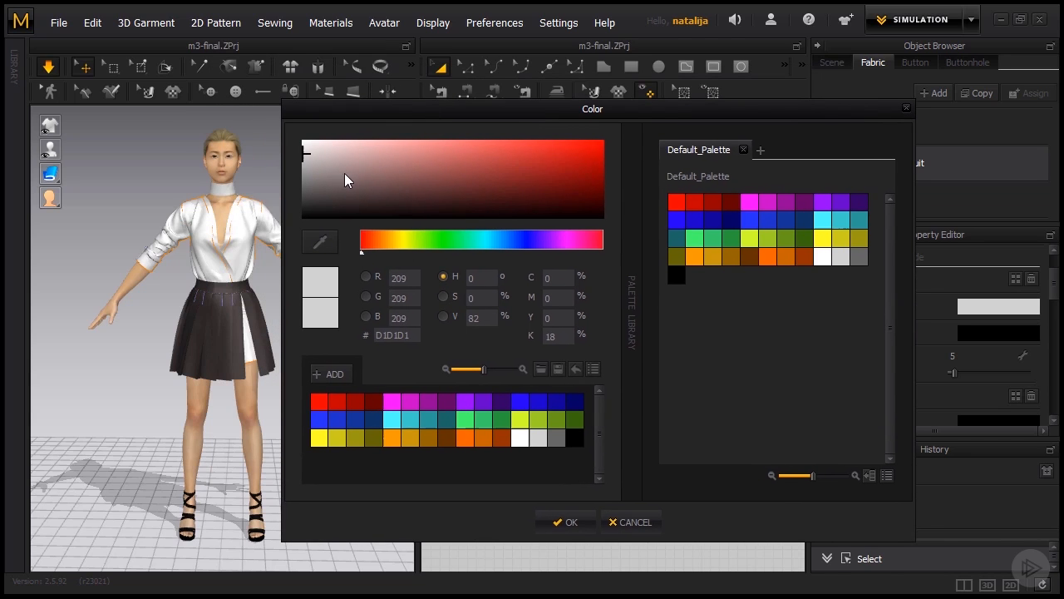
{"action": "left_click", "coordinate": [350, 184]}
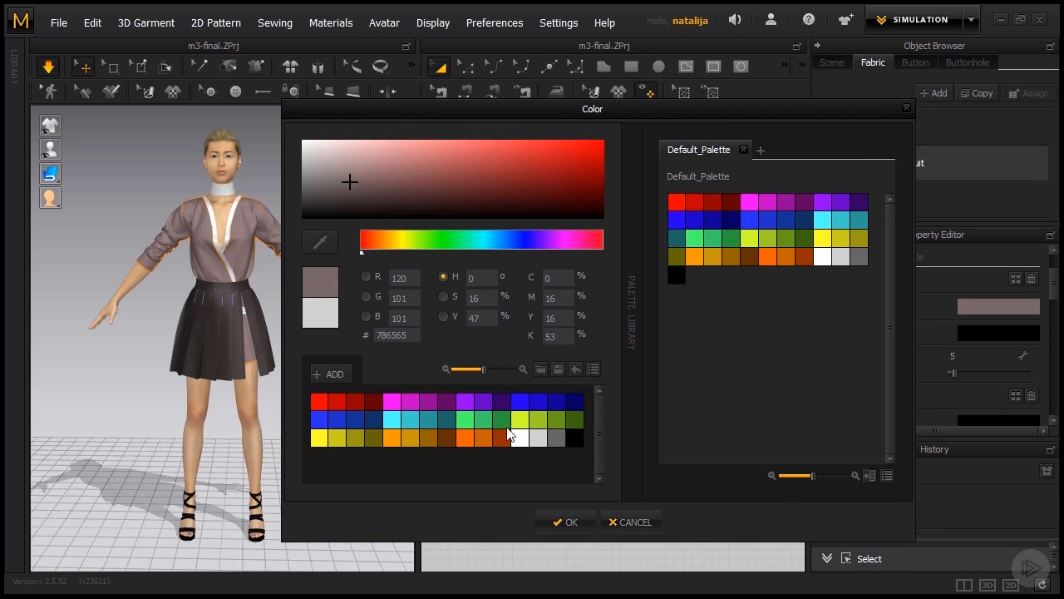
{"action": "left_click", "coordinate": [565, 522]}
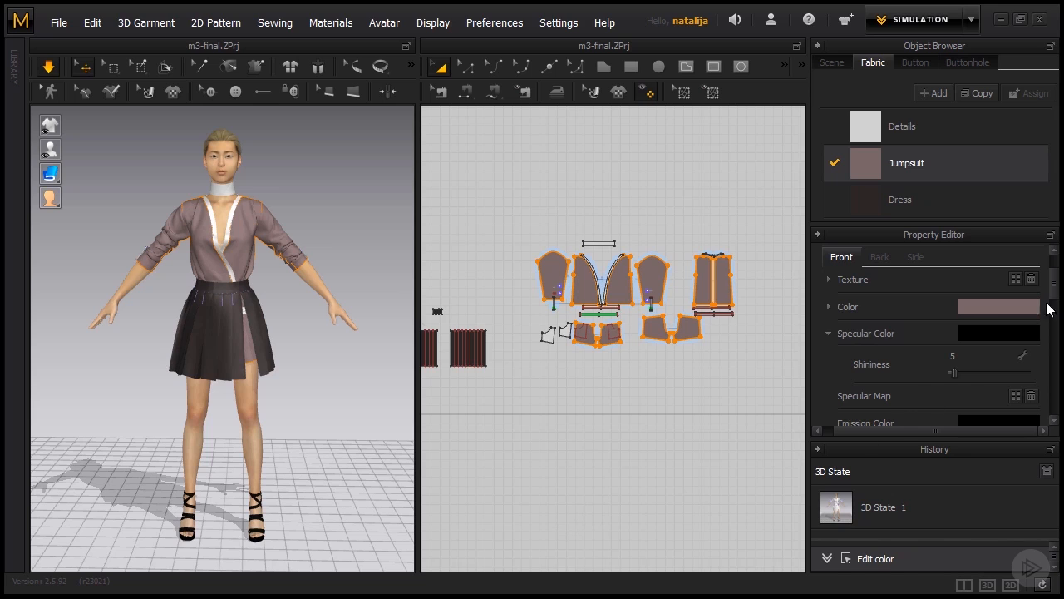
- Apply the R_Chiffon physical property preset to the Jumpsuit fabric
{"action": "left_click_drag", "start_coordinate": [1053, 287], "coordinate": [1053, 327]}
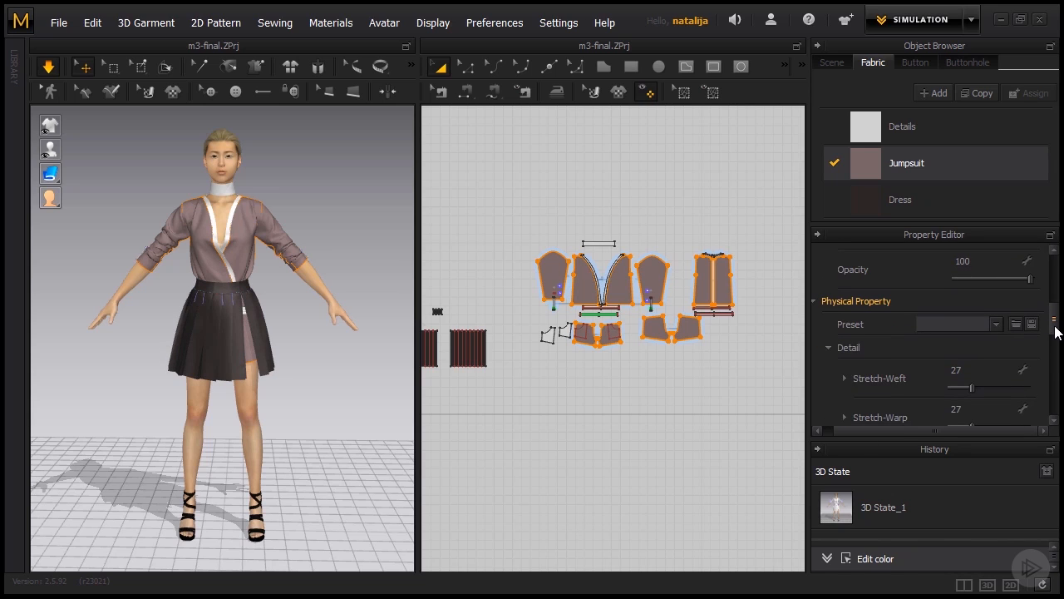
{"action": "left_click", "coordinate": [998, 327]}
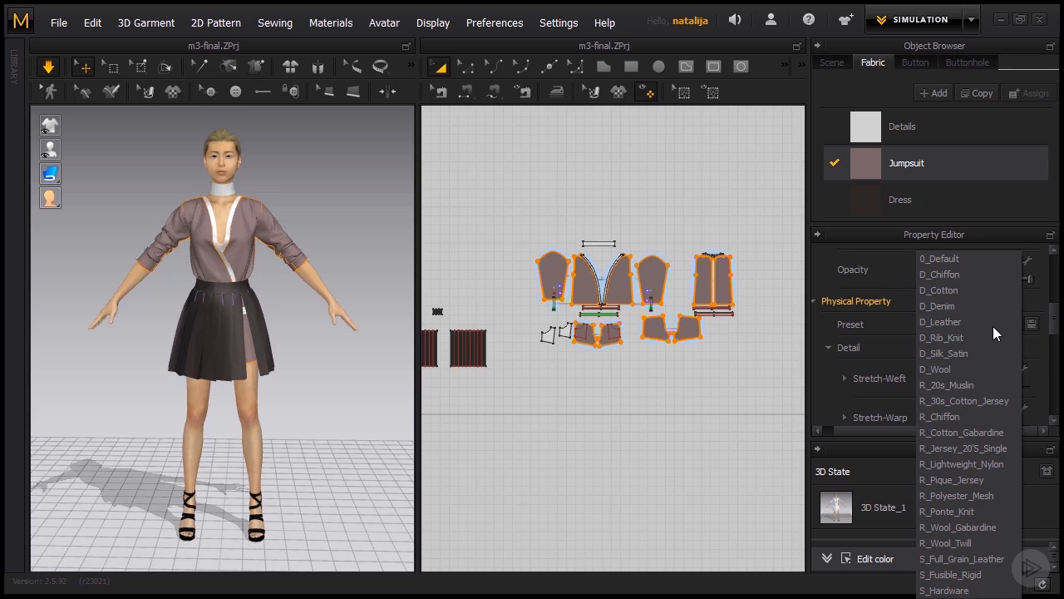
{"action": "left_click", "coordinate": [963, 416]}
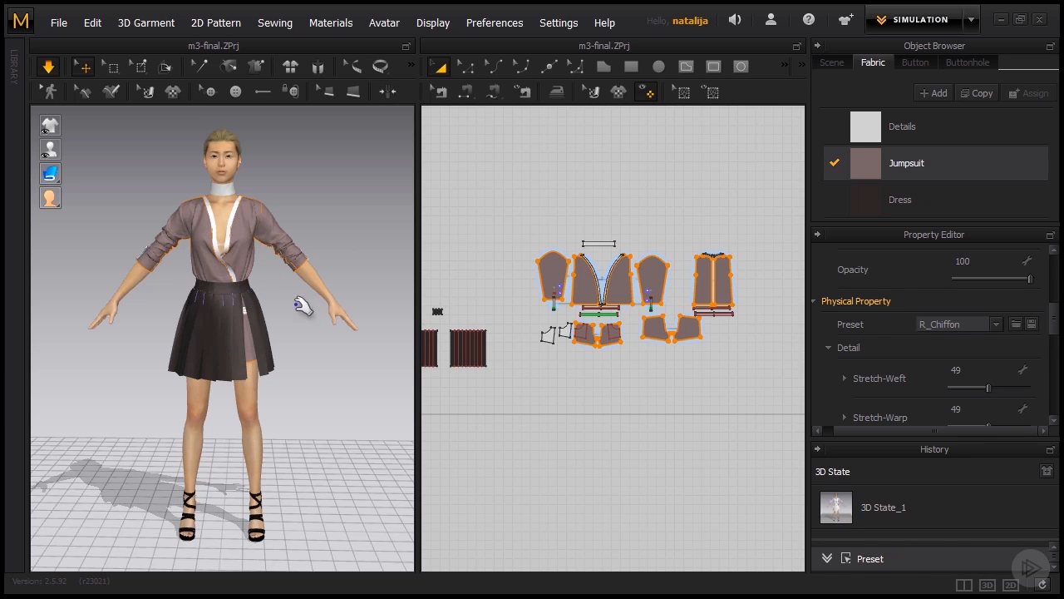
{"action": "right_click_drag", "start_coordinate": [305, 307], "coordinate": [108, 333]}
{"action": "right_click_drag", "start_coordinate": [309, 328], "coordinate": [521, 329]}
{"action": "left_click", "coordinate": [600, 314]}
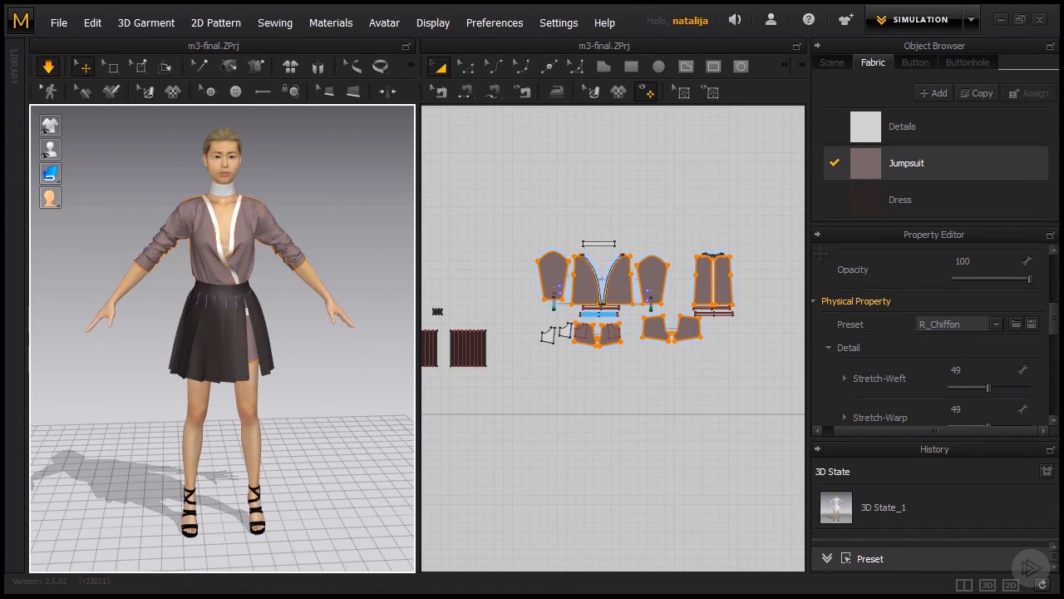
- Set the Details fabric's colour to the muted brown 786464 and lower its opacity to 90
{"action": "left_click", "coordinate": [872, 140]}
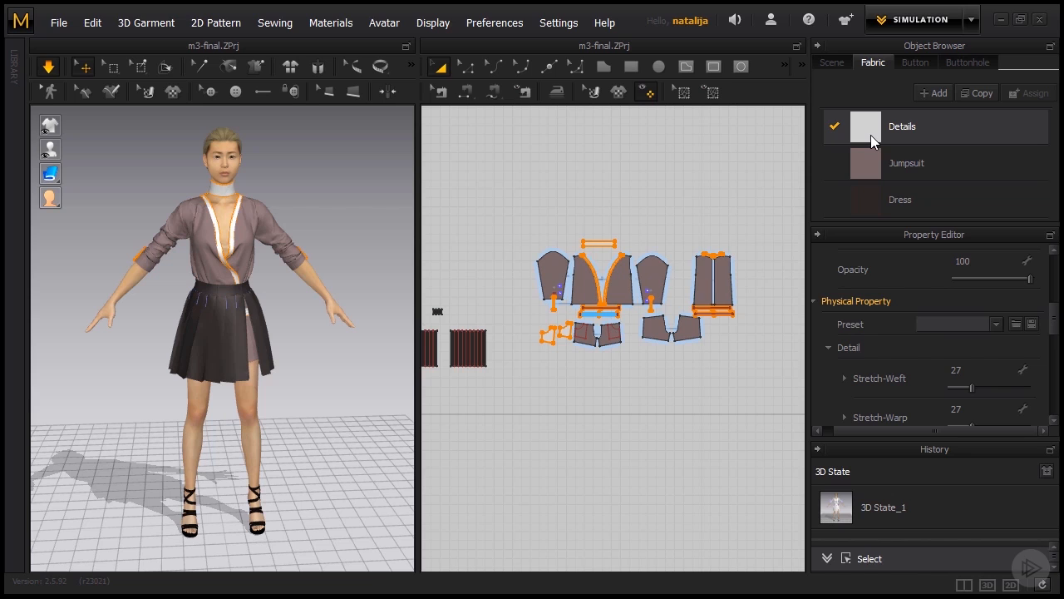
{"action": "scroll", "coordinate": [1056, 319], "scroll_direction": "up", "scroll_amount": 5}
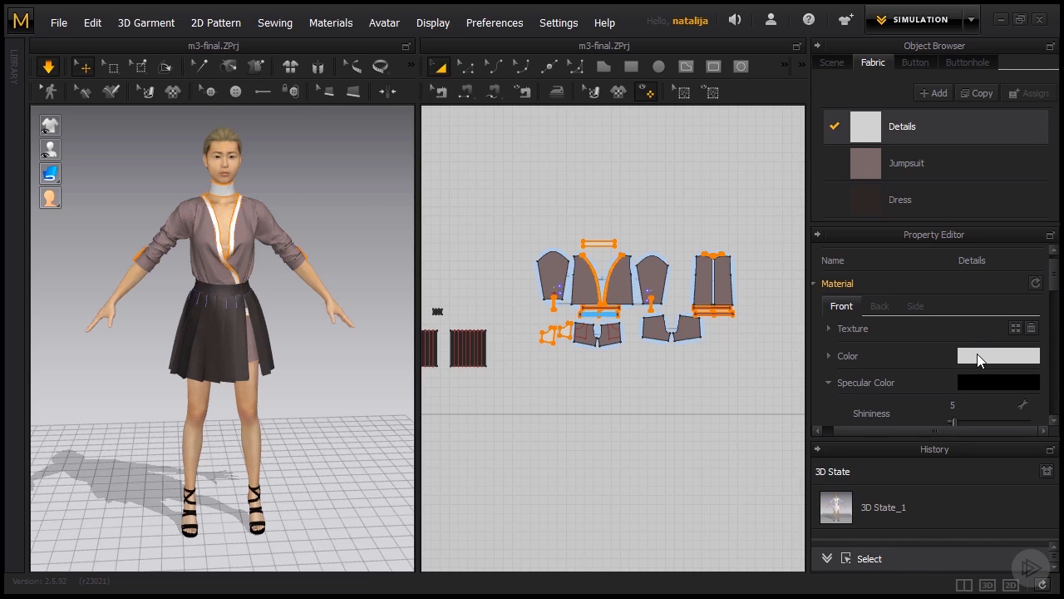
{"action": "left_click", "coordinate": [976, 357]}
{"action": "left_click_drag", "start_coordinate": [465, 67], "coordinate": [589, 89]}
{"action": "left_click", "coordinate": [366, 216]}
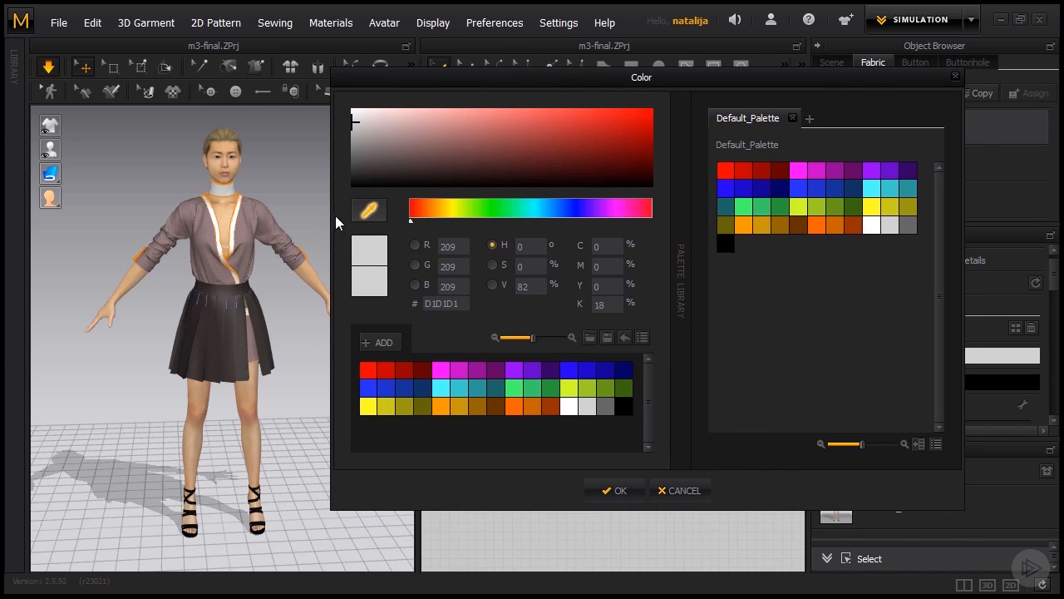
{"action": "left_click", "coordinate": [258, 214]}
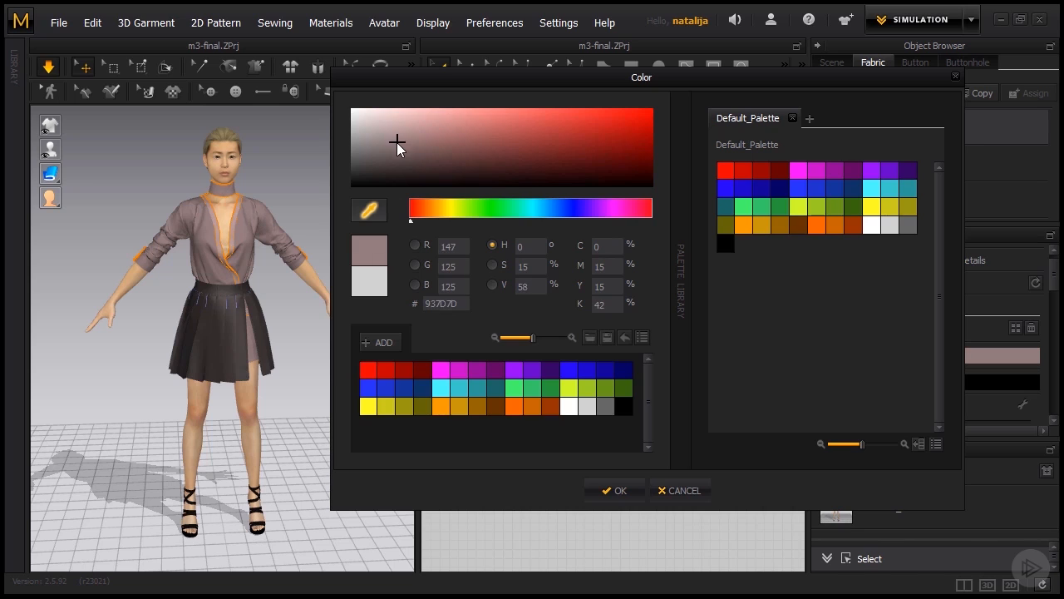
{"action": "left_click_drag", "start_coordinate": [397, 142], "coordinate": [400, 150]}
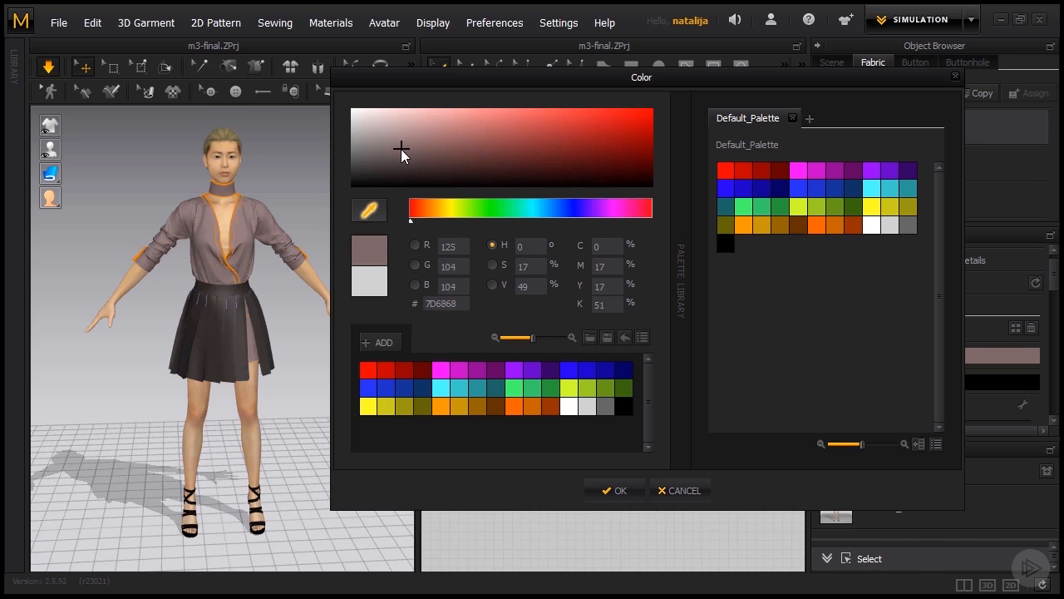
{"action": "left_click", "coordinate": [609, 490]}
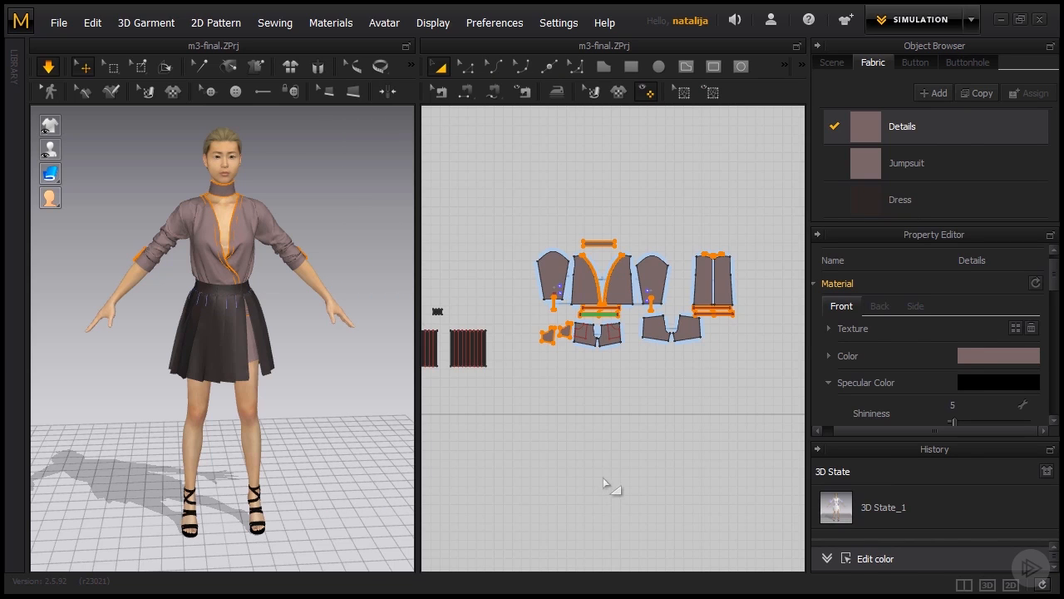
{"action": "left_click_drag", "start_coordinate": [1055, 285], "coordinate": [1029, 381]}
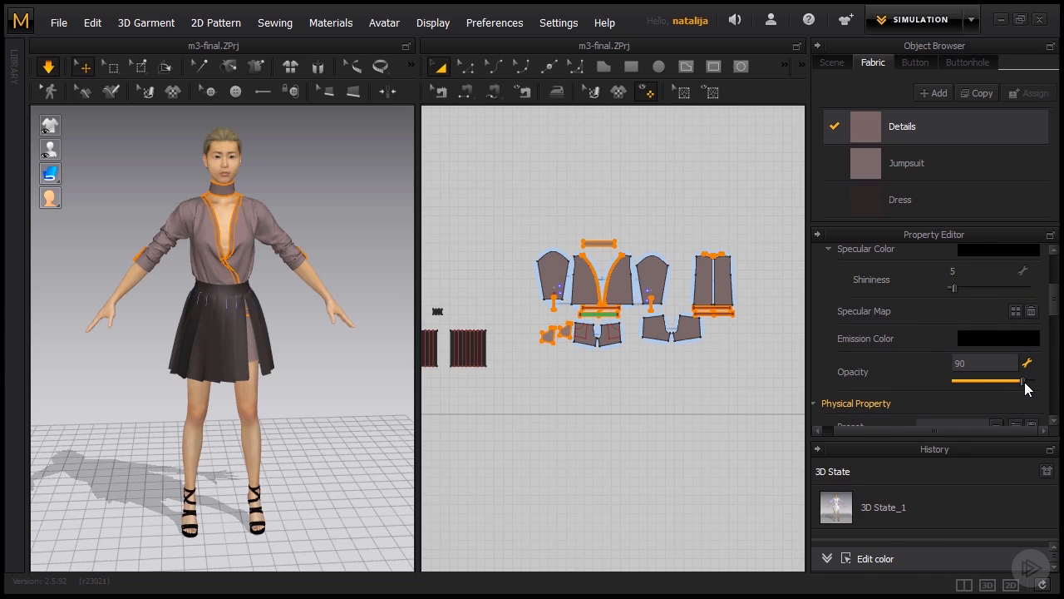
{"action": "left_click", "coordinate": [703, 183]}
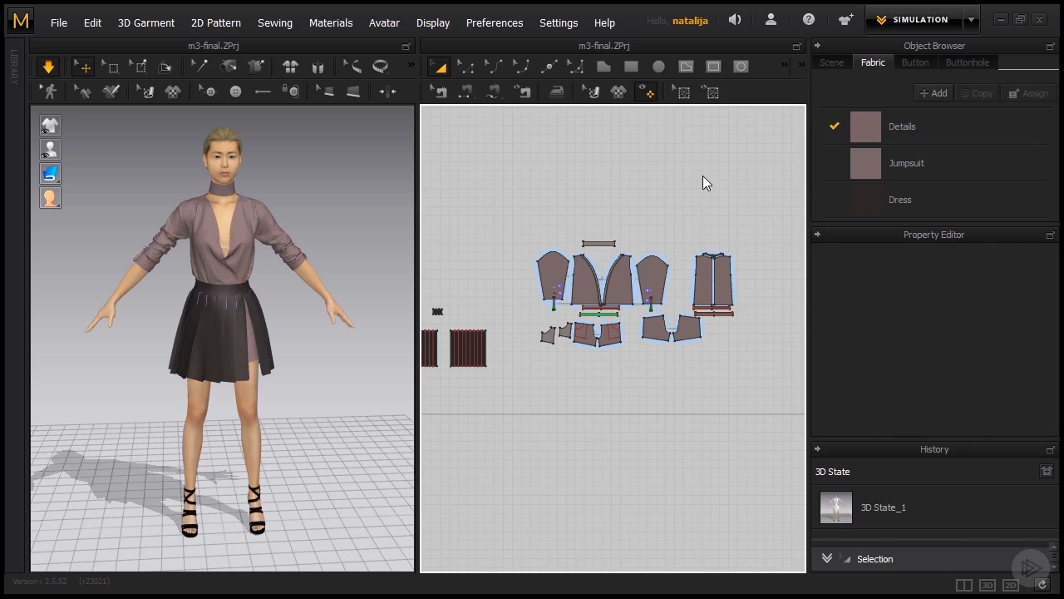
- Narrow the choker's pattern piece by moving its lower edge up to roughly half the original height
{"action": "left_click", "coordinate": [468, 67]}
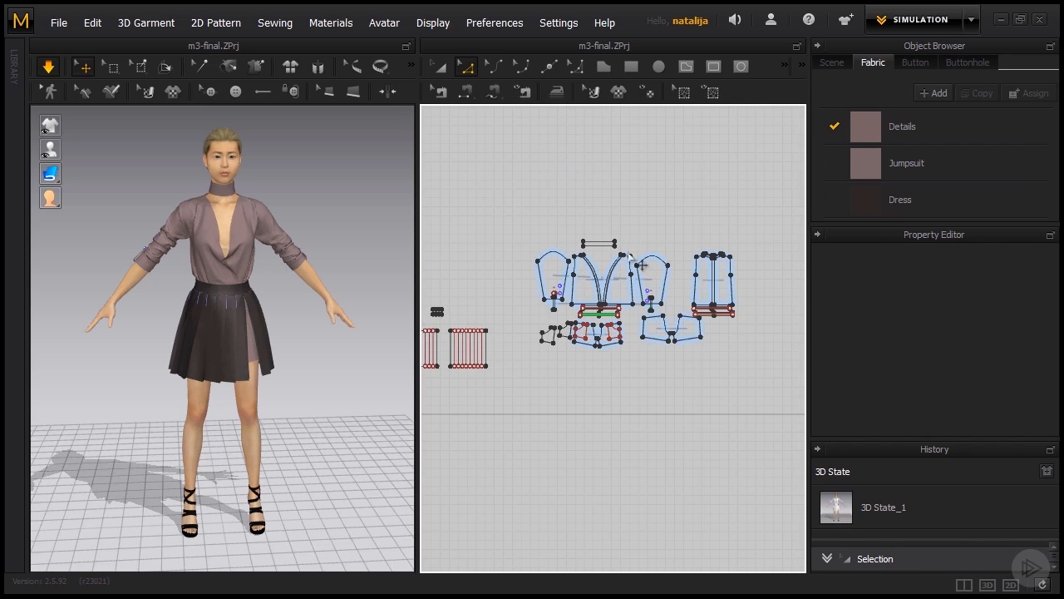
{"action": "scroll", "coordinate": [619, 254], "scroll_direction": "up", "scroll_amount": 5}
{"action": "left_click", "coordinate": [569, 251]}
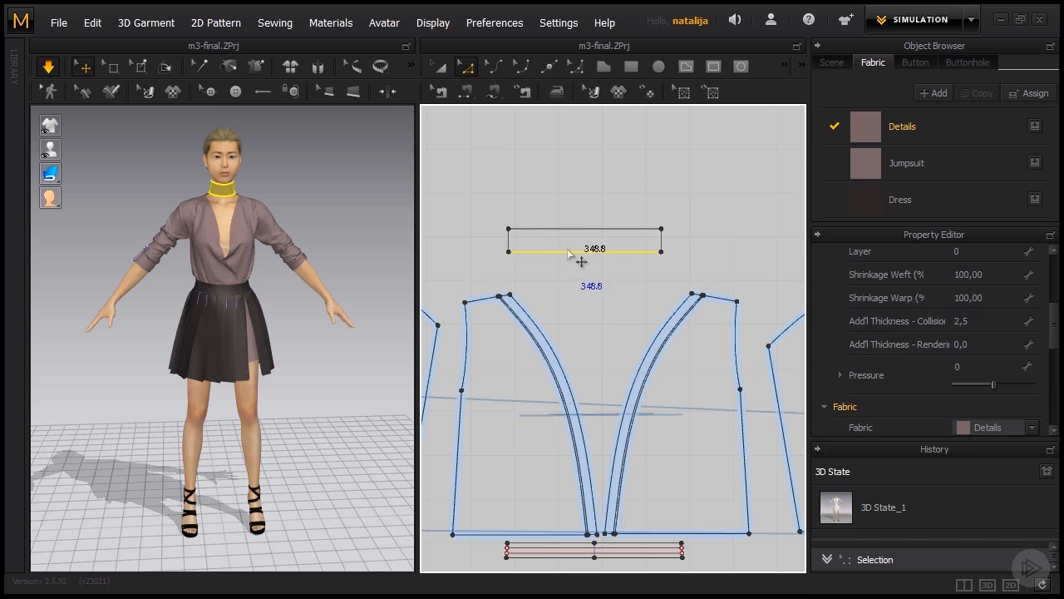
{"action": "left_click_drag", "start_coordinate": [568, 252], "coordinate": [579, 253]}
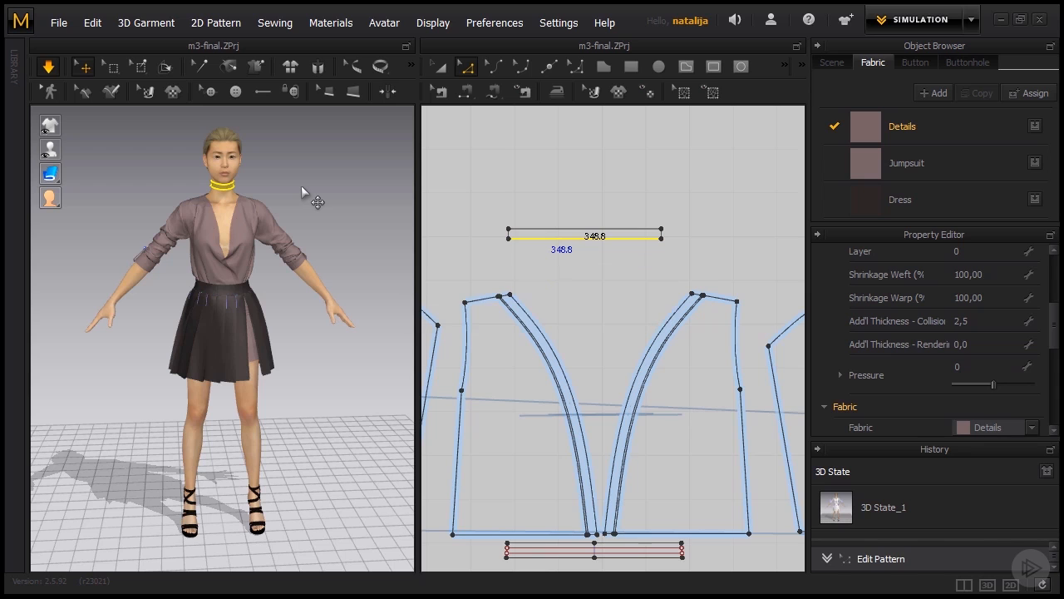
{"action": "left_click", "coordinate": [441, 68]}
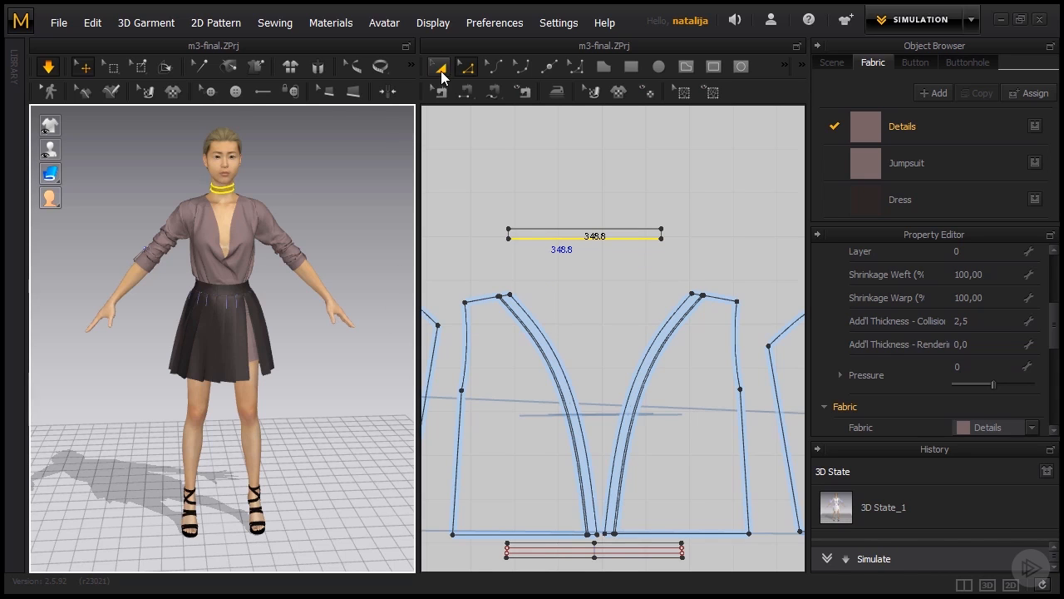
- Give the Details fabric a slightly darker brown colour so the trims stand out from the jumpsuit
{"action": "scroll", "coordinate": [282, 202], "scroll_direction": "up", "scroll_amount": 3}
{"action": "middle_click_drag", "start_coordinate": [313, 272], "coordinate": [308, 335]}
{"action": "right_click_drag", "start_coordinate": [282, 313], "coordinate": [268, 312]}
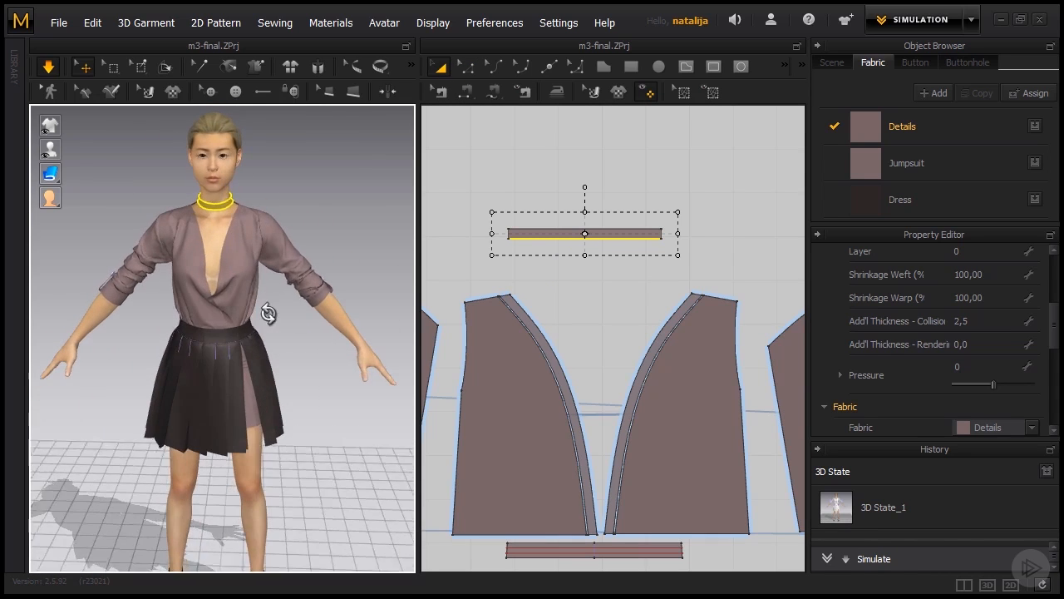
{"action": "left_click", "coordinate": [897, 125]}
{"action": "scroll", "coordinate": [1048, 304], "scroll_direction": "up", "scroll_amount": 2}
{"action": "left_click", "coordinate": [998, 288]}
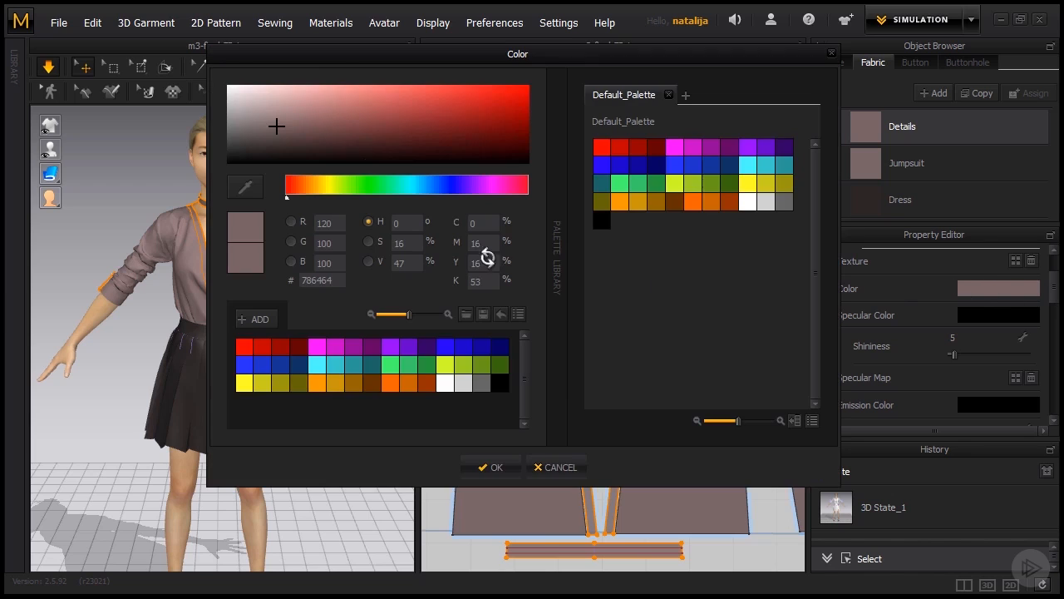
{"action": "left_click_drag", "start_coordinate": [316, 52], "coordinate": [397, 80]}
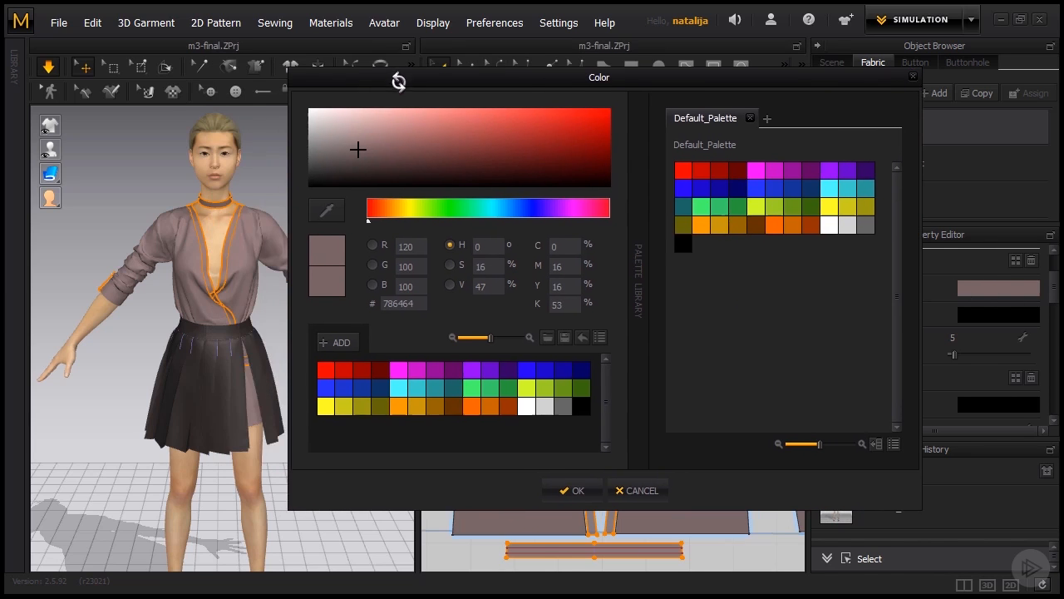
{"action": "left_click", "coordinate": [357, 153]}
{"action": "left_click", "coordinate": [572, 490]}
{"action": "left_click", "coordinate": [368, 261]}
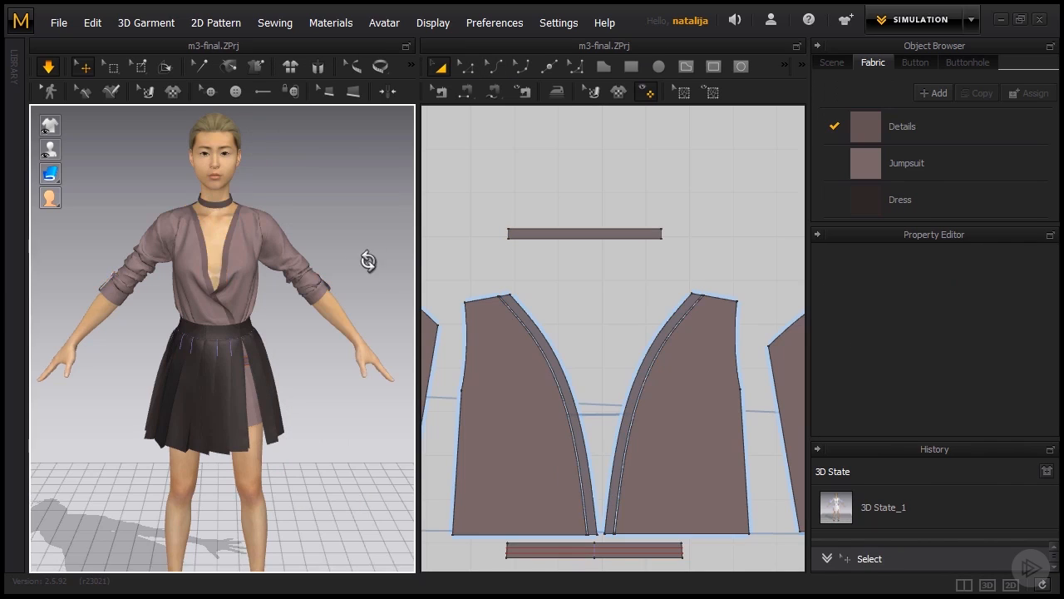
- Pull the front bodice and its neckline trim on the avatar to adjust how the wrap front lies
{"action": "left_click", "coordinate": [216, 275]}
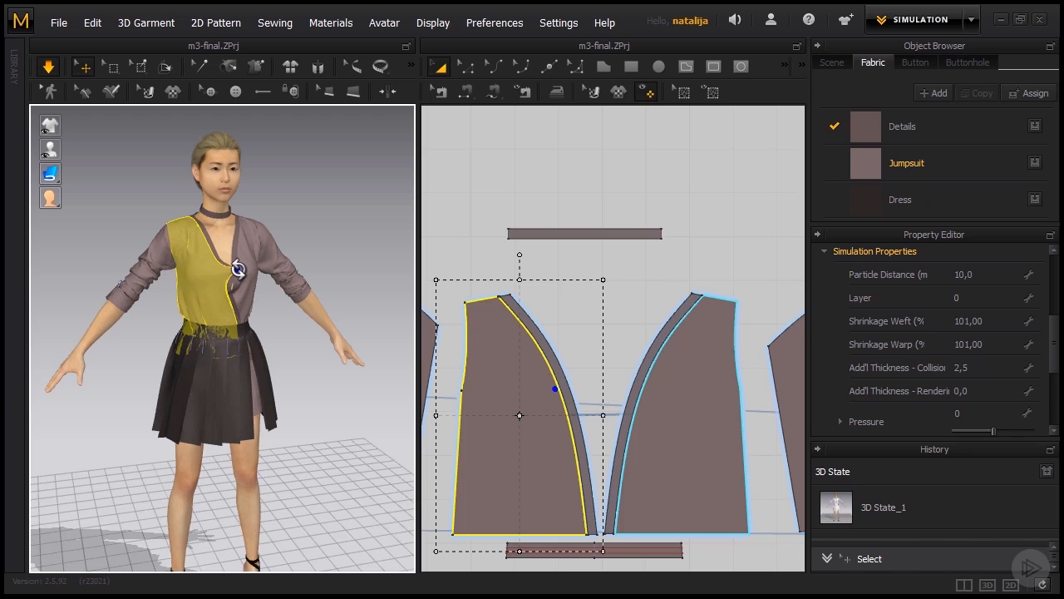
{"action": "left_click", "coordinate": [233, 276]}
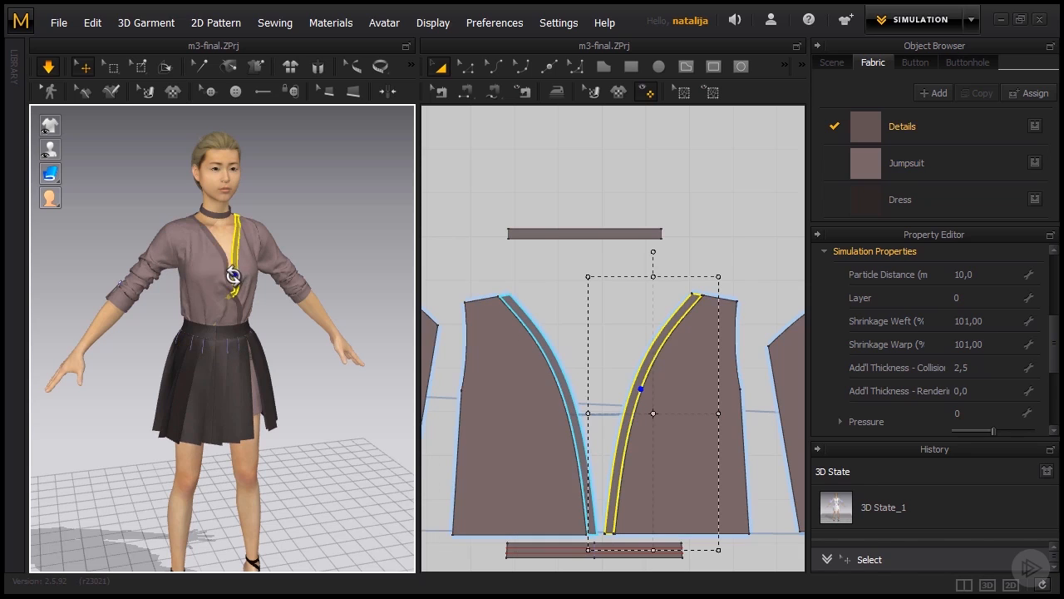
{"action": "left_click", "coordinate": [320, 268]}
{"action": "right_click_drag", "start_coordinate": [316, 276], "coordinate": [276, 370]}
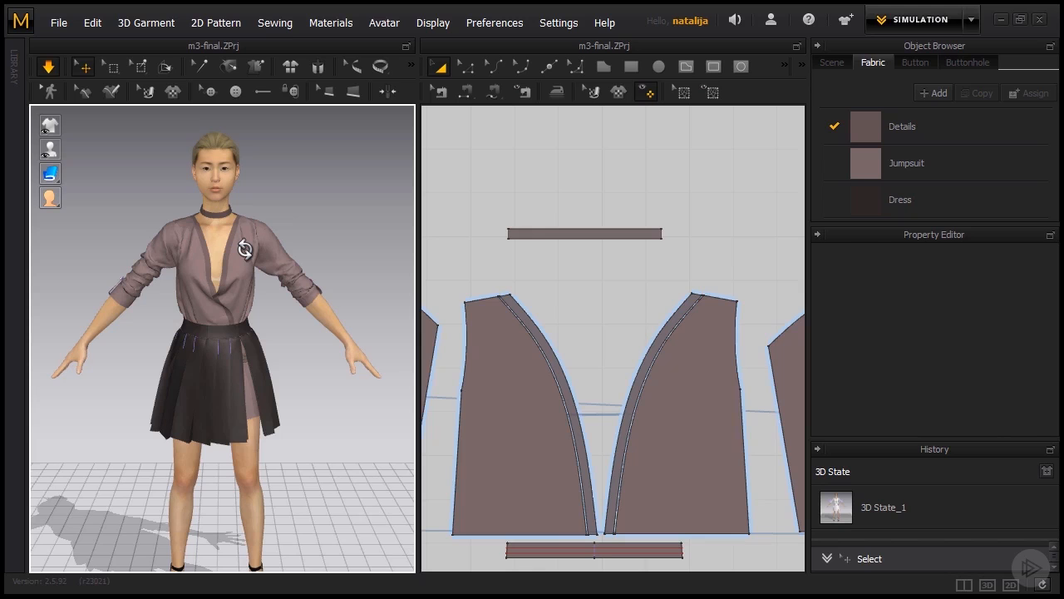
- Check the mesh type and face count of one front bodice piece in its miscellaneous properties
{"action": "left_click", "coordinate": [246, 250]}
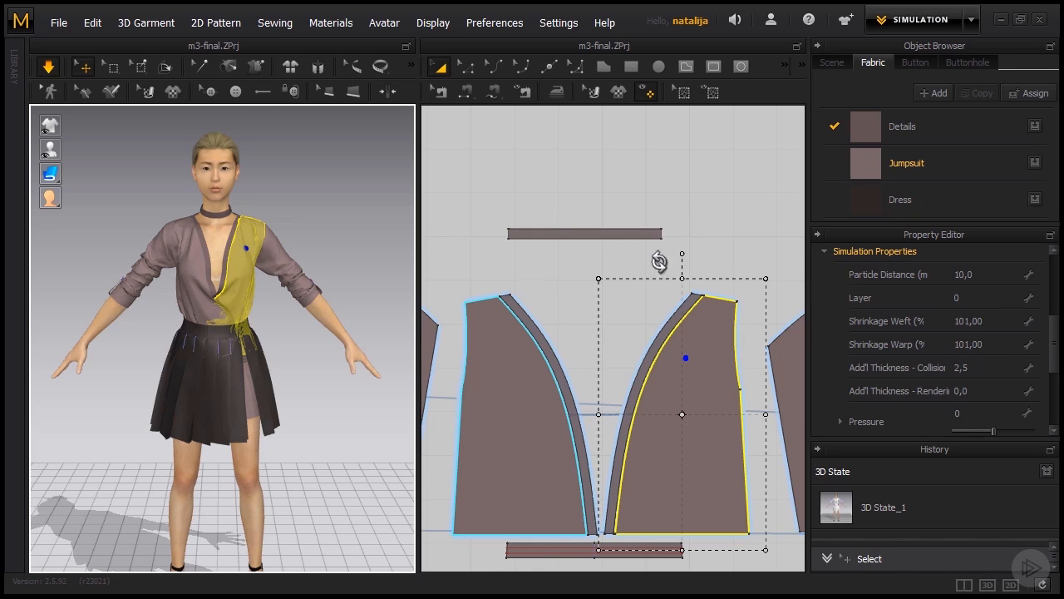
{"action": "left_click_drag", "start_coordinate": [1054, 333], "coordinate": [1053, 406]}
{"action": "left_click", "coordinate": [827, 422]}
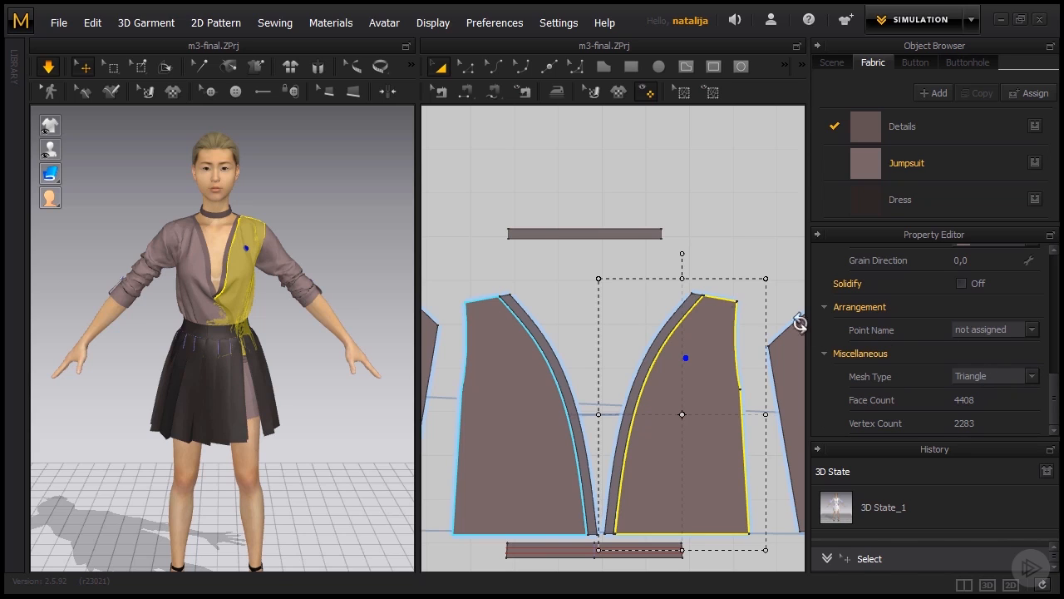
{"action": "left_click", "coordinate": [567, 156]}
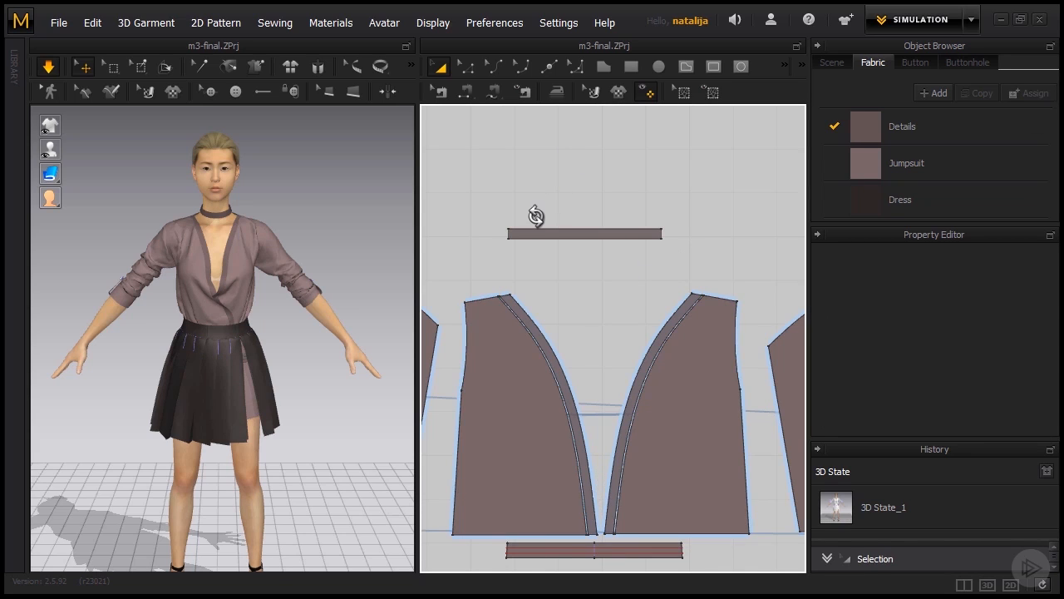
- Select all skirt, jumpsuit and detail pattern pieces together in the 2D pattern view
{"action": "scroll", "coordinate": [536, 216], "scroll_direction": "down", "scroll_amount": 8}
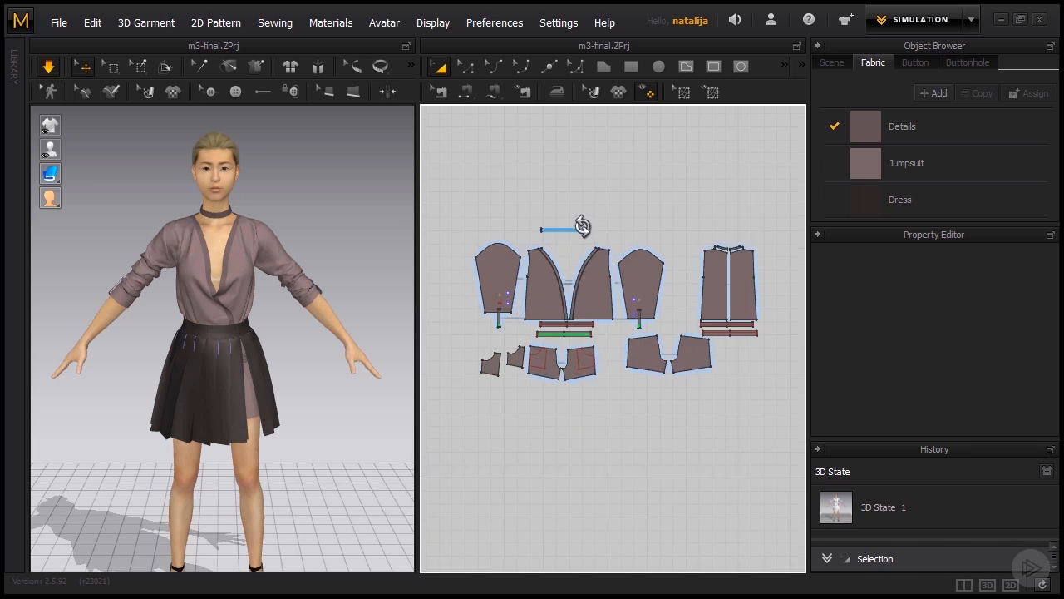
{"action": "scroll", "coordinate": [580, 225], "scroll_direction": "down", "scroll_amount": 5}
{"action": "right_click_drag", "start_coordinate": [599, 195], "coordinate": [664, 210]}
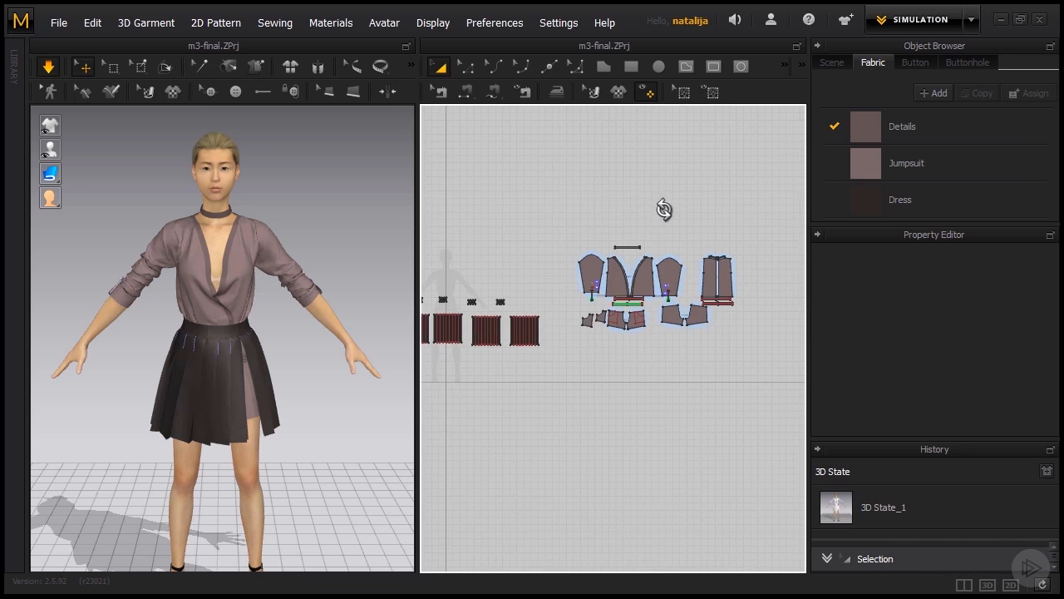
{"action": "scroll", "coordinate": [667, 209], "scroll_direction": "down", "scroll_amount": 2}
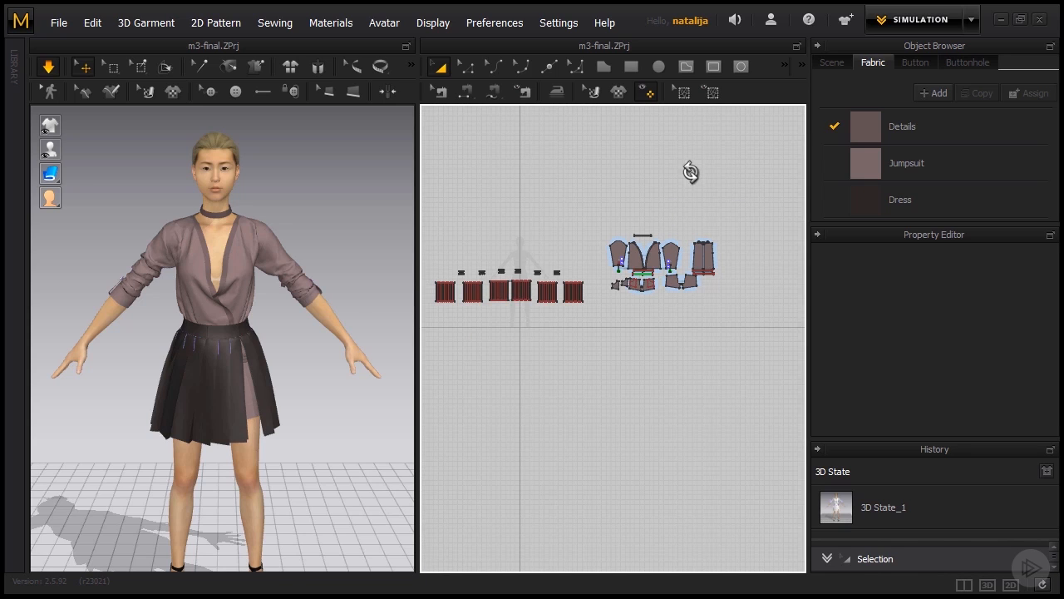
{"action": "right_click_drag", "start_coordinate": [690, 171], "coordinate": [715, 178]}
{"action": "left_click_drag", "start_coordinate": [760, 184], "coordinate": [447, 346]}
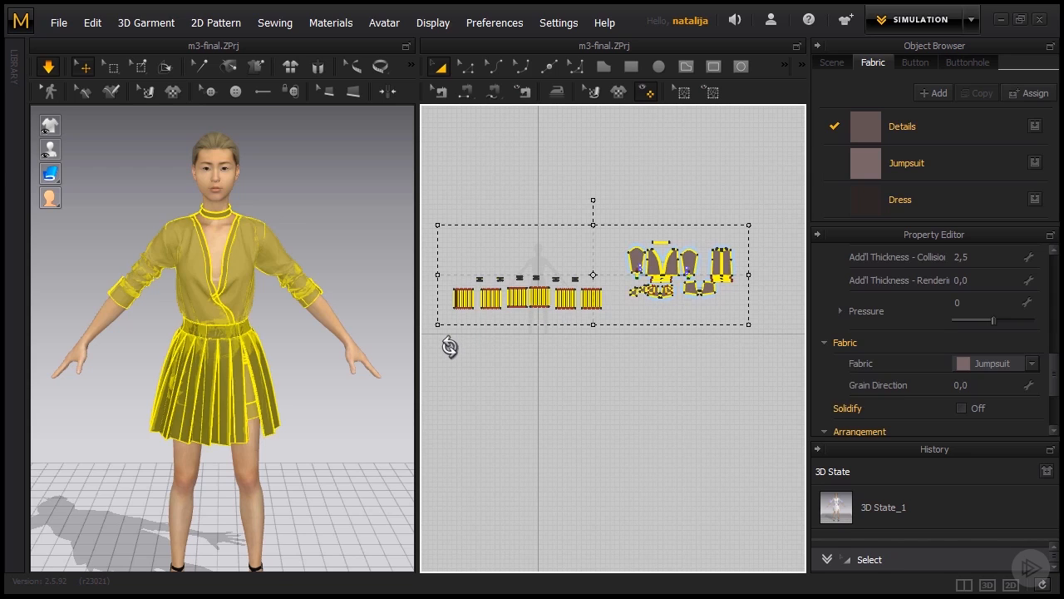
- Quadrangulate the mesh of all selected pattern pieces and run the simulation on the garment
{"action": "right_click", "coordinate": [233, 304]}
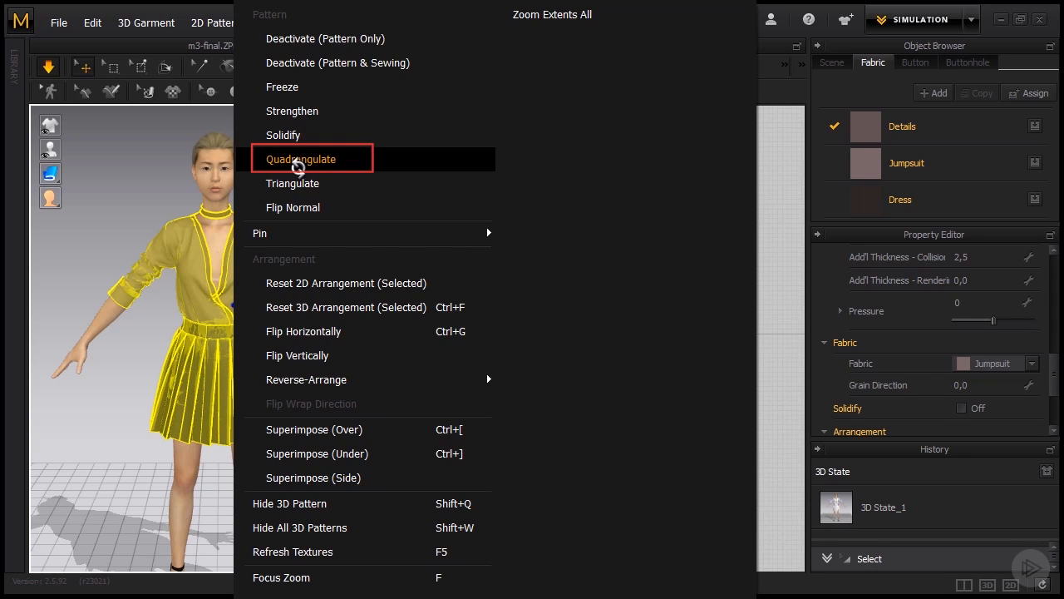
{"action": "left_click", "coordinate": [298, 163]}
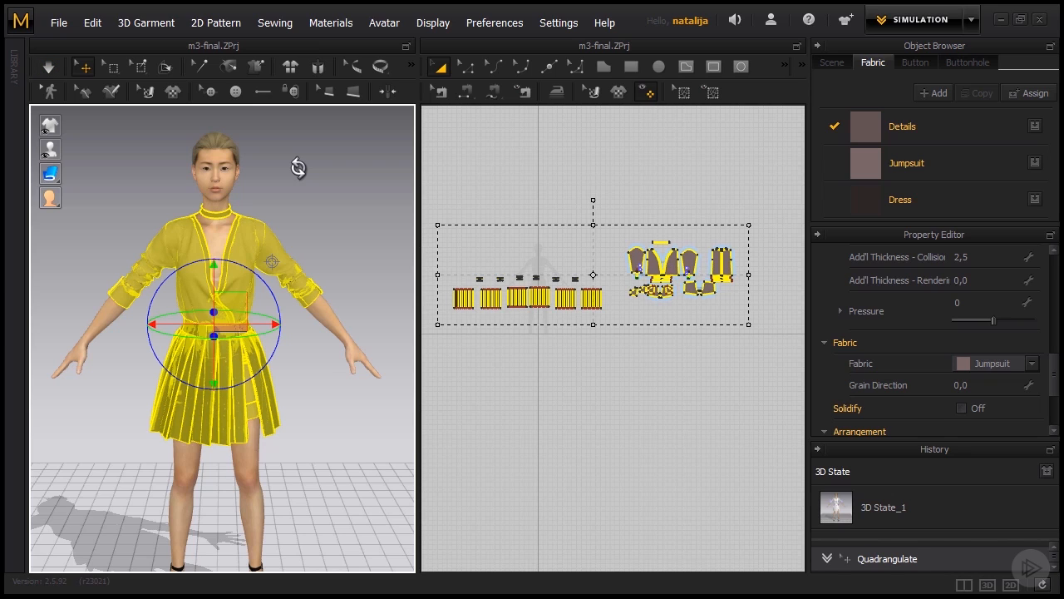
{"action": "left_click", "coordinate": [316, 175]}
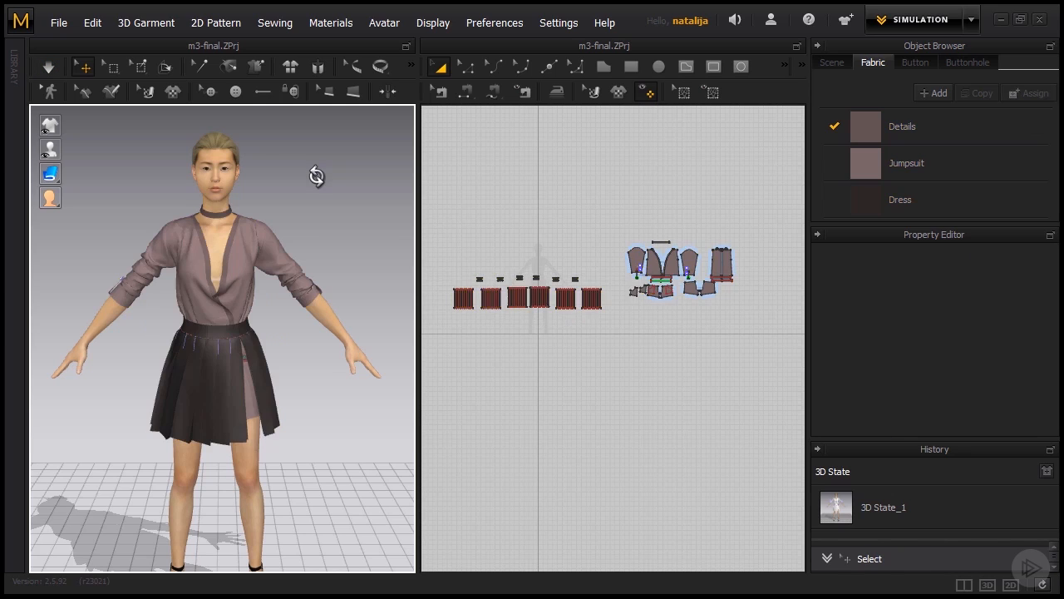
{"action": "key", "text": "space"}
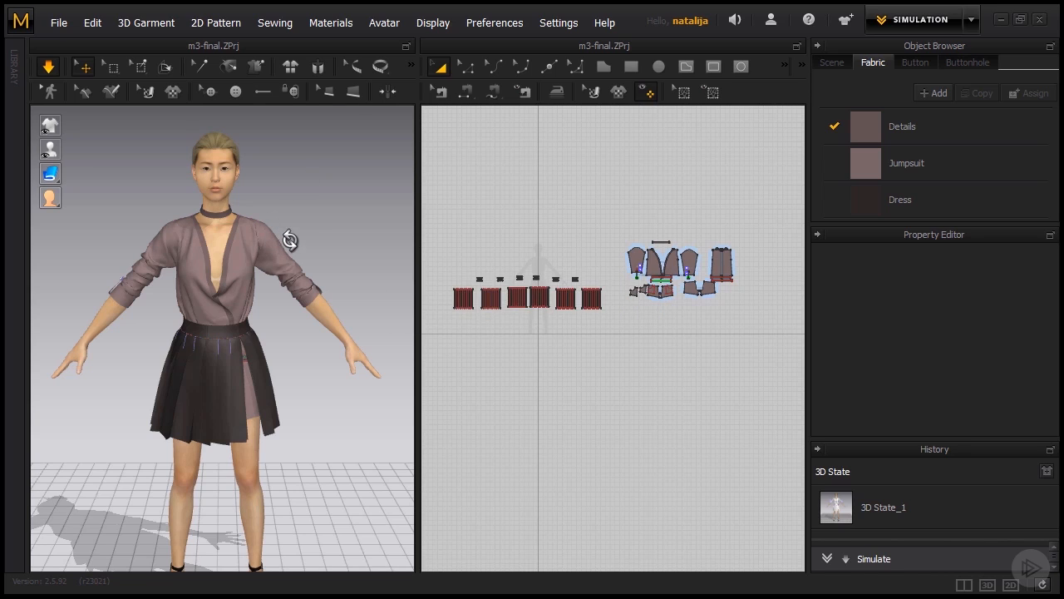
{"action": "left_click", "coordinate": [289, 240]}
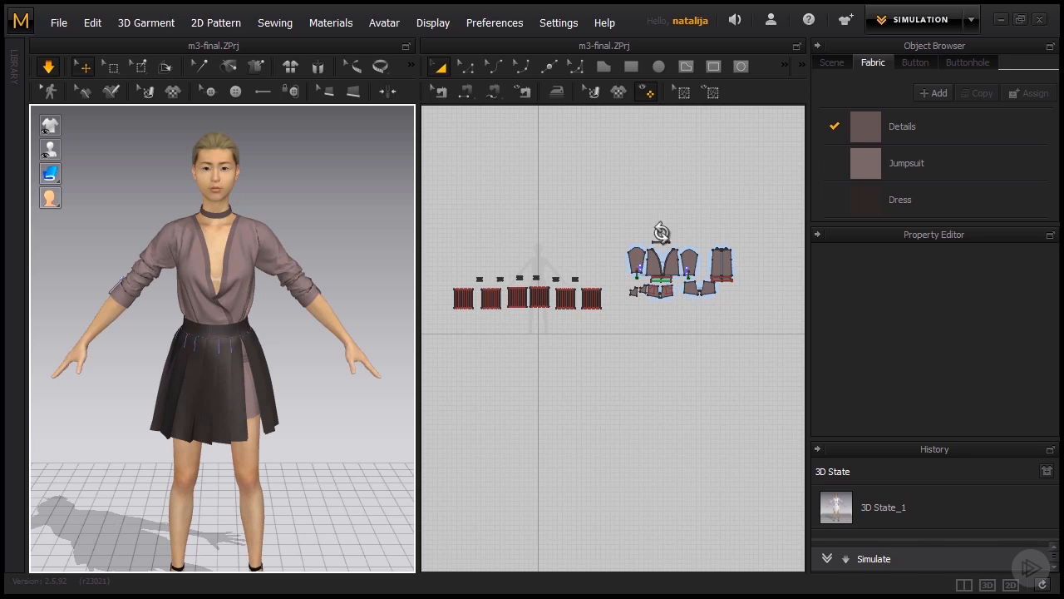
- Set the particle distance of the jumpsuit's front bodice, sleeve and back pieces to 5 mm, and re-simulate the garment
{"action": "scroll", "coordinate": [708, 221], "scroll_direction": "up", "scroll_amount": 6}
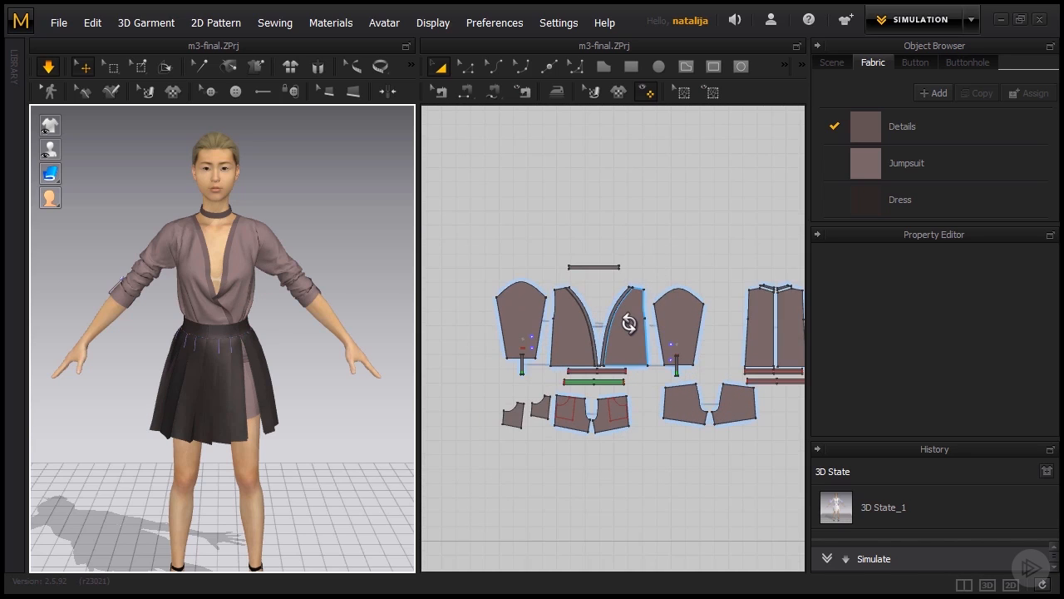
{"action": "left_click", "coordinate": [629, 324]}
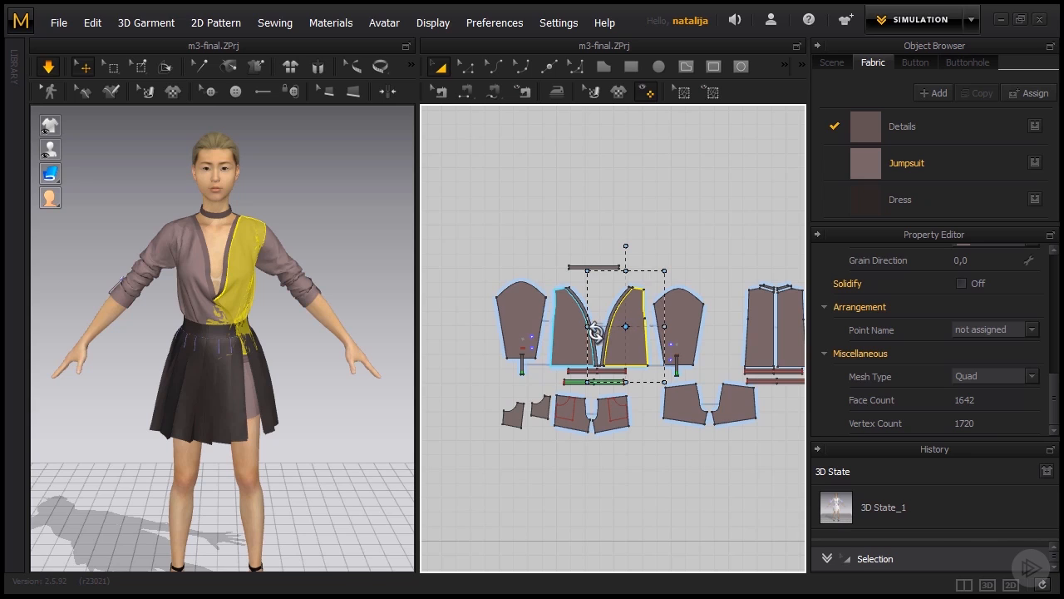
{"action": "left_click", "coordinate": [566, 326], "text": "shift"}
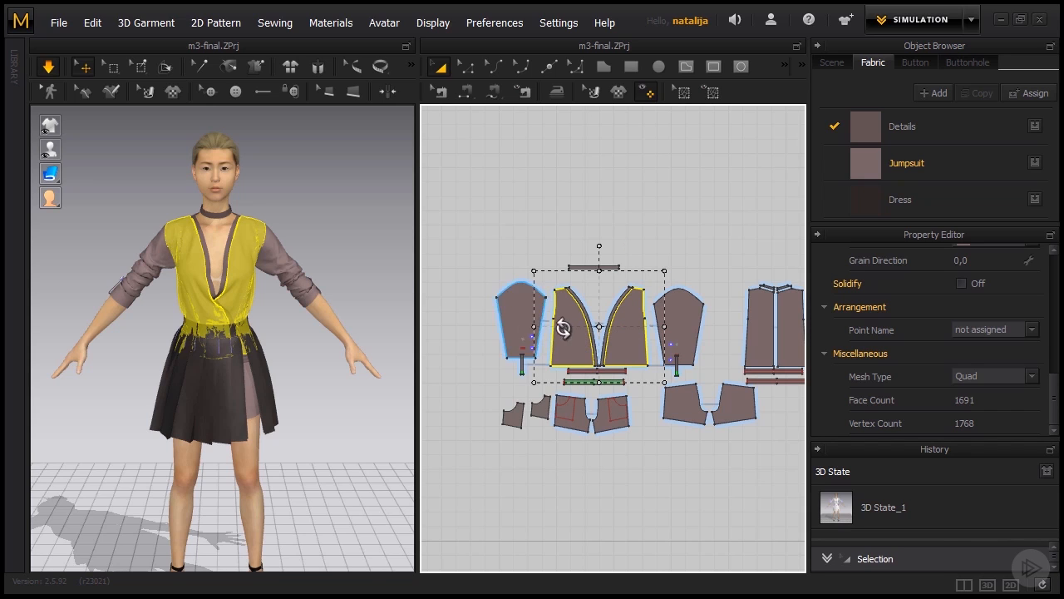
{"action": "left_click", "coordinate": [521, 315], "text": "shift"}
{"action": "left_click", "coordinate": [689, 320], "text": "shift"}
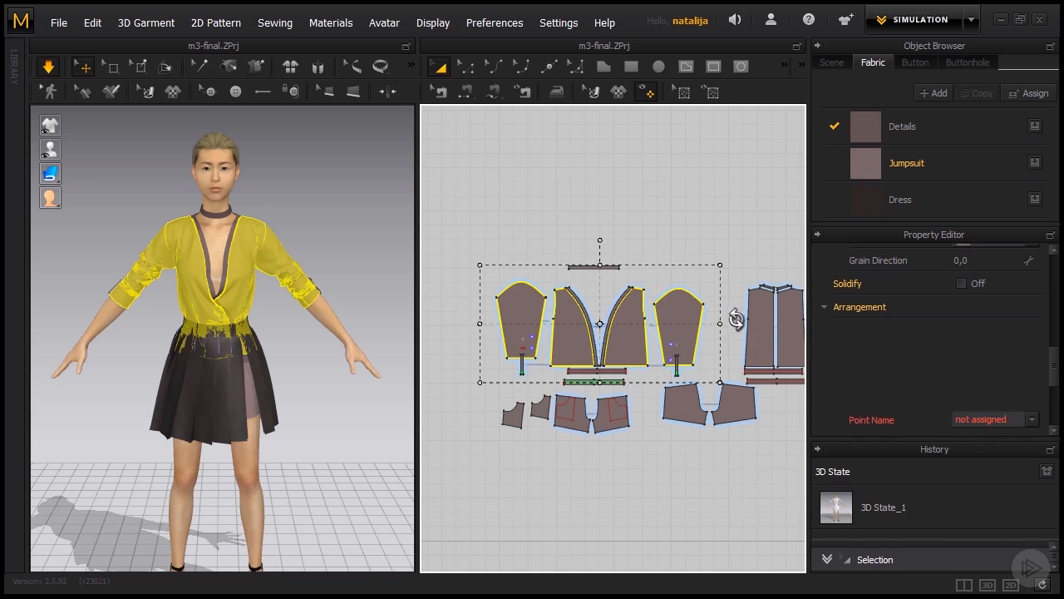
{"action": "left_click", "coordinate": [757, 318], "text": "shift"}
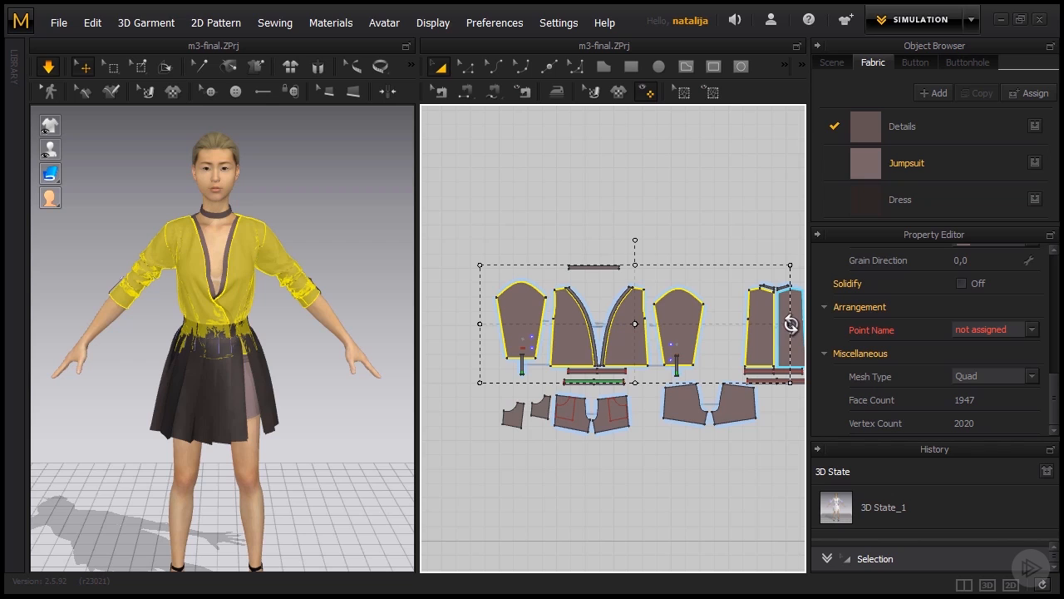
{"action": "left_click", "coordinate": [790, 330], "text": "shift"}
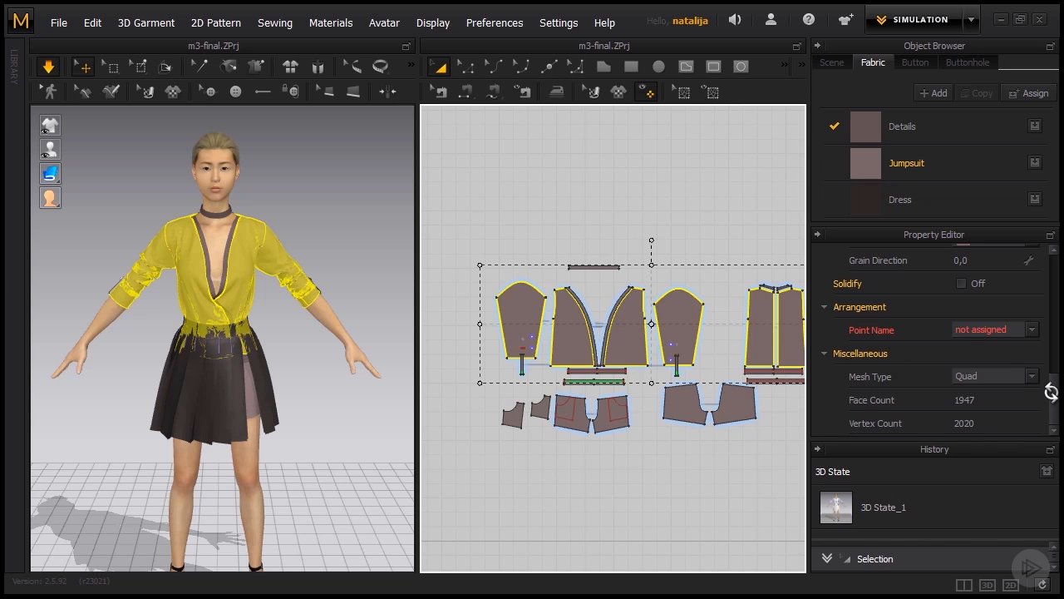
{"action": "left_click_drag", "start_coordinate": [1054, 374], "coordinate": [1052, 300]}
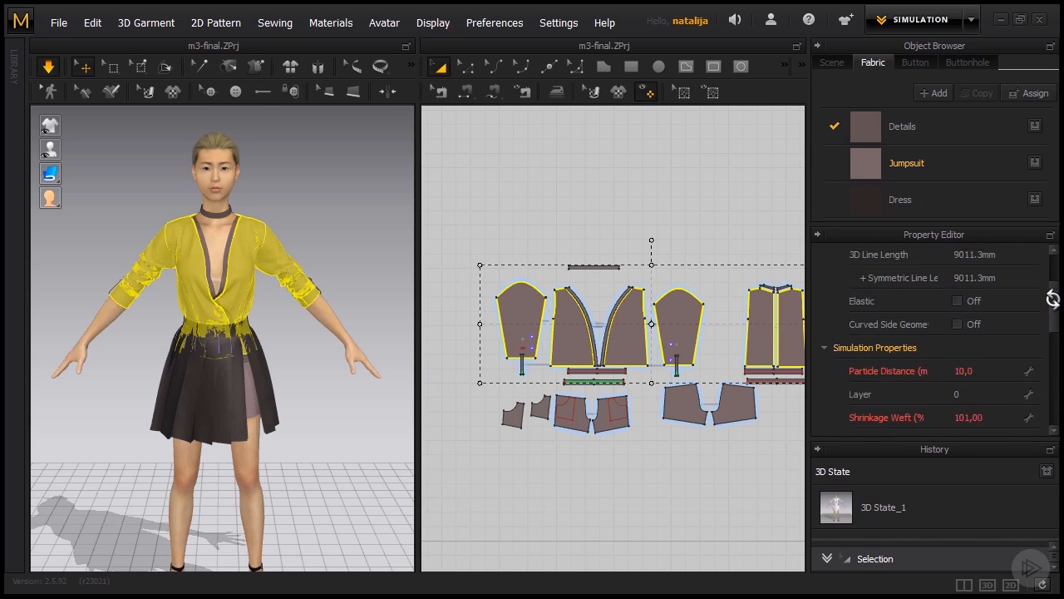
{"action": "scroll", "coordinate": [1015, 333], "scroll_direction": "down", "scroll_amount": 1}
{"action": "left_click", "coordinate": [981, 355]}
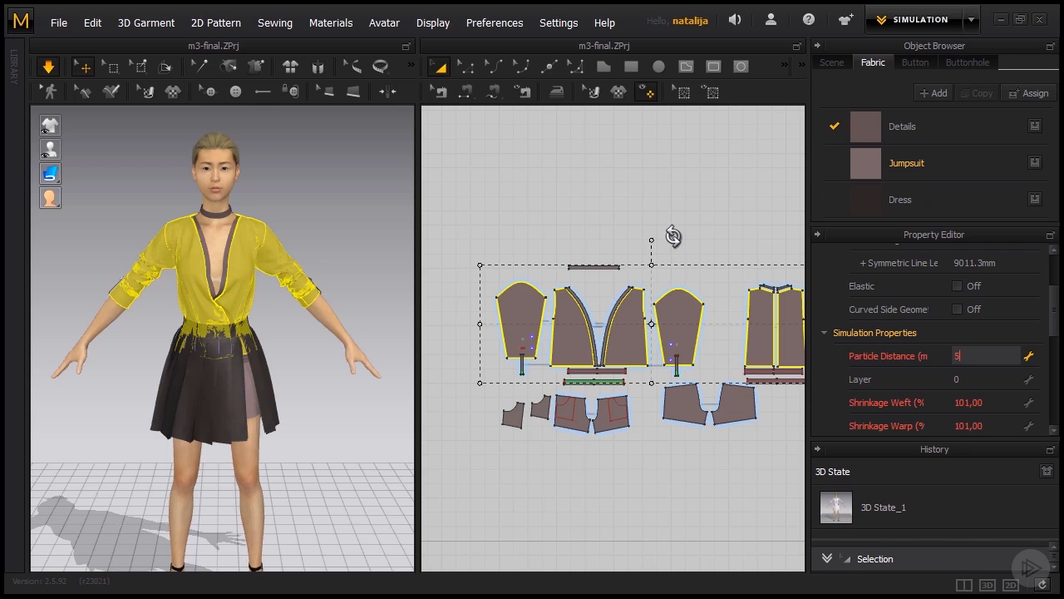
{"action": "left_click", "coordinate": [367, 254]}
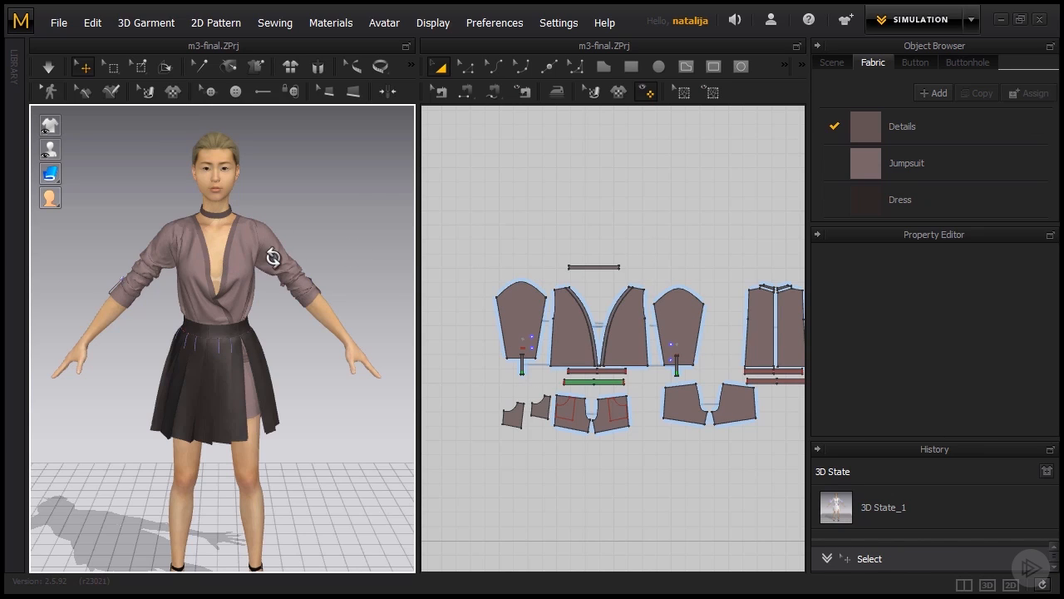
{"action": "key", "text": "space"}
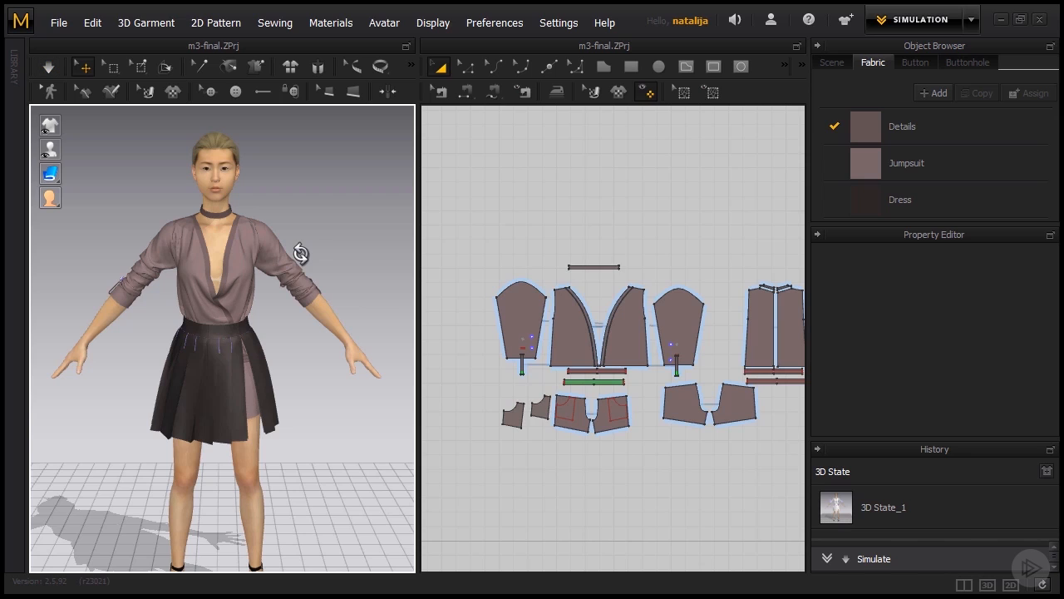
{"action": "right_click_drag", "start_coordinate": [318, 280], "coordinate": [422, 296]}
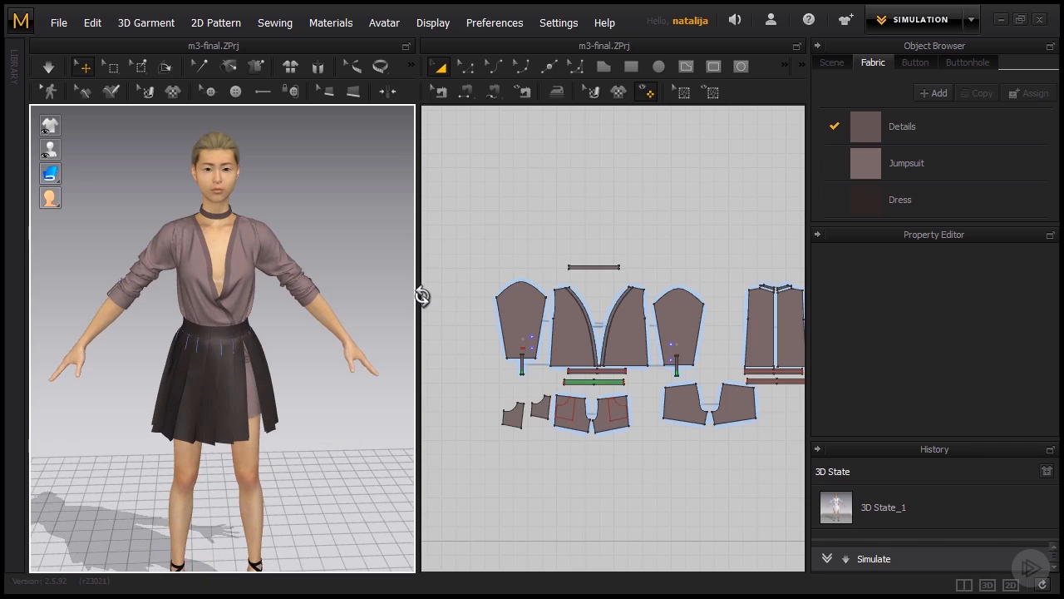
- Set the weft shrinkage of both front bodice pieces to 104% and start the simulation
{"action": "right_click_drag", "start_coordinate": [651, 235], "coordinate": [630, 222]}
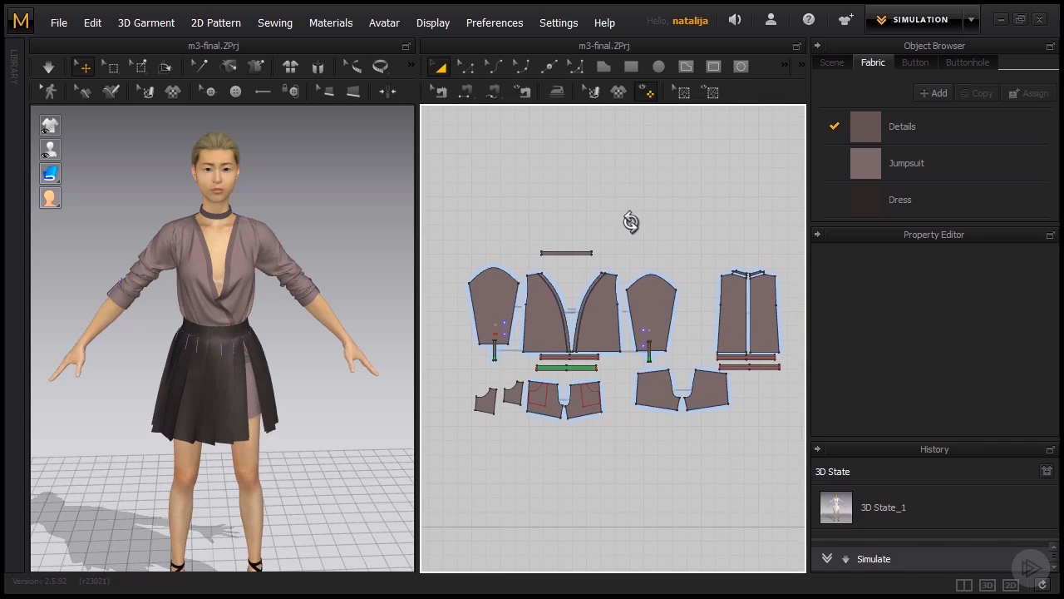
{"action": "left_click", "coordinate": [535, 316]}
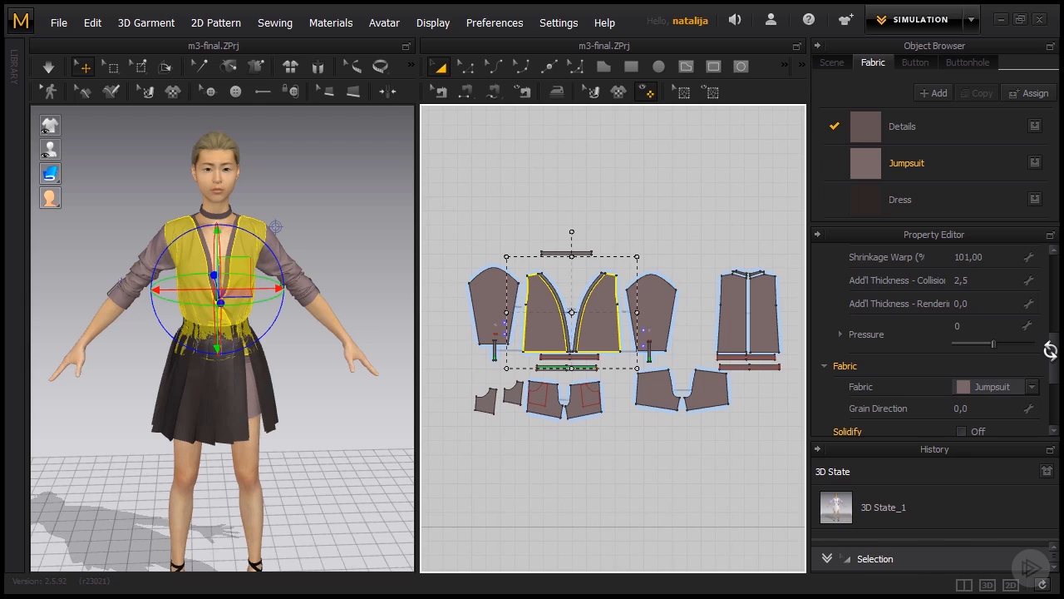
{"action": "scroll", "coordinate": [1050, 350], "scroll_direction": "up", "scroll_amount": 2}
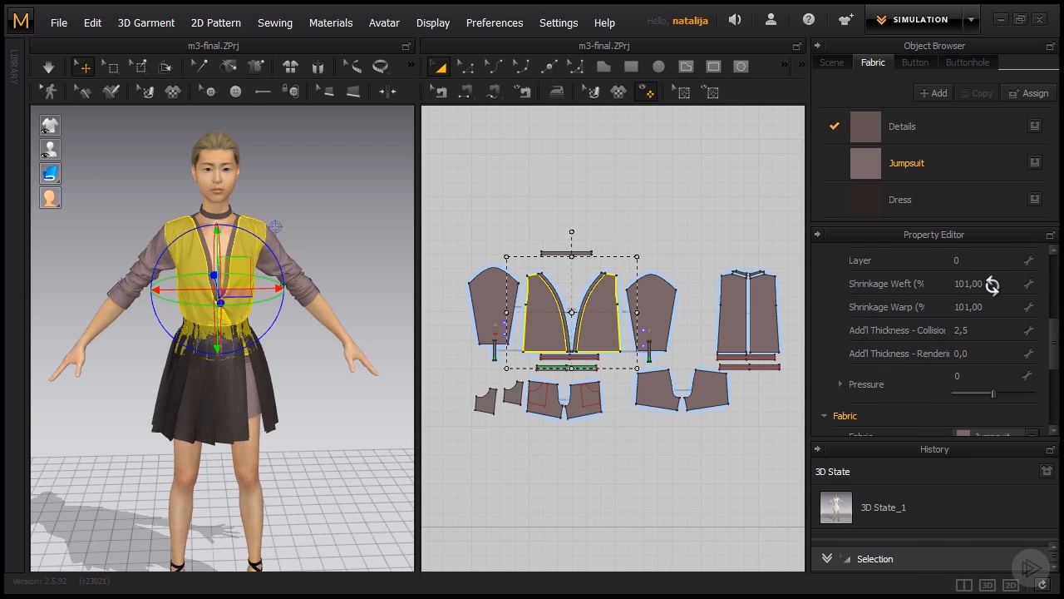
{"action": "left_click", "coordinate": [990, 283]}
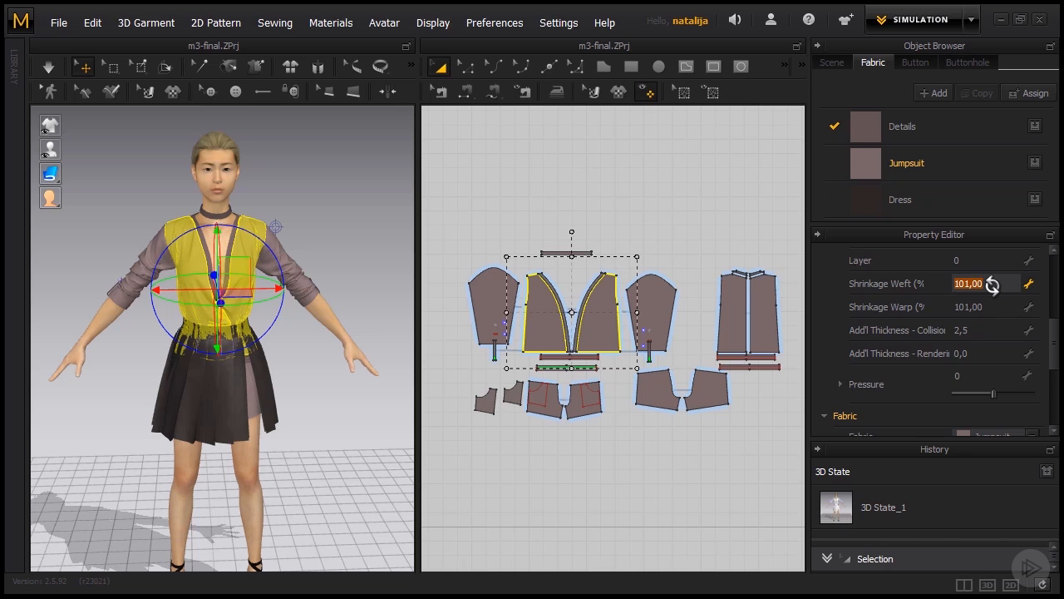
{"action": "type", "text": "104"}
{"action": "left_click", "coordinate": [988, 306]}
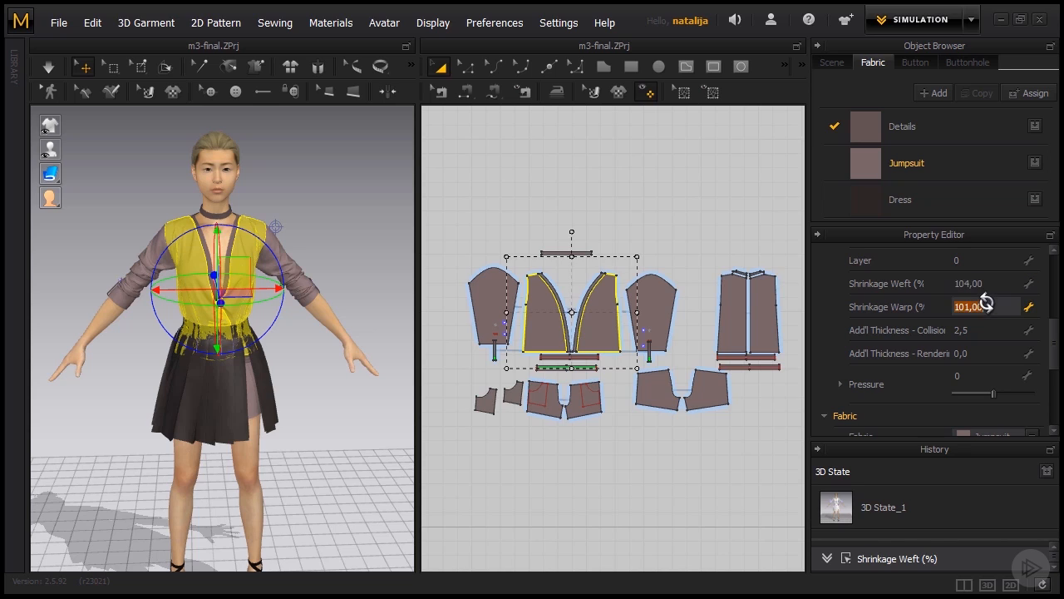
{"action": "left_click", "coordinate": [556, 194]}
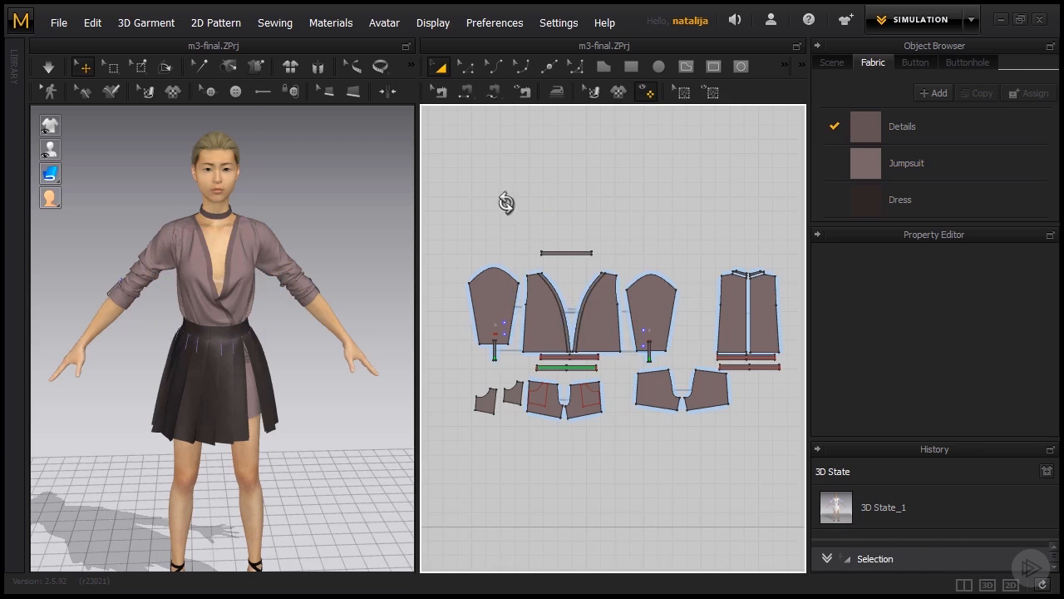
{"action": "key", "text": "space"}
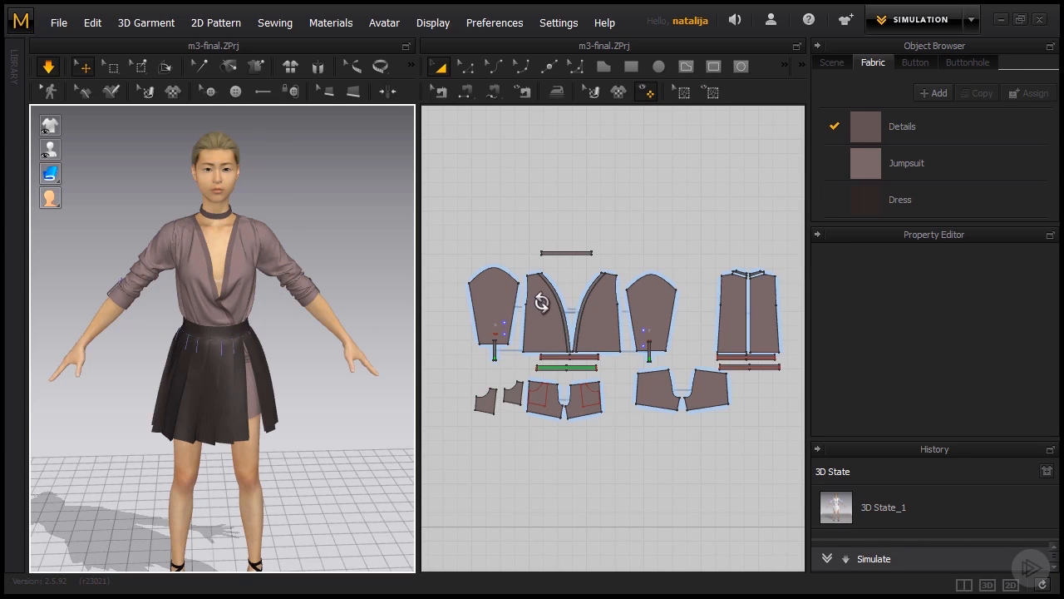
- Set the warp shrinkage of both front bodice pieces to 104% while the simulation runs
{"action": "left_click", "coordinate": [537, 309]}
{"action": "left_click", "coordinate": [589, 334], "text": "shift"}
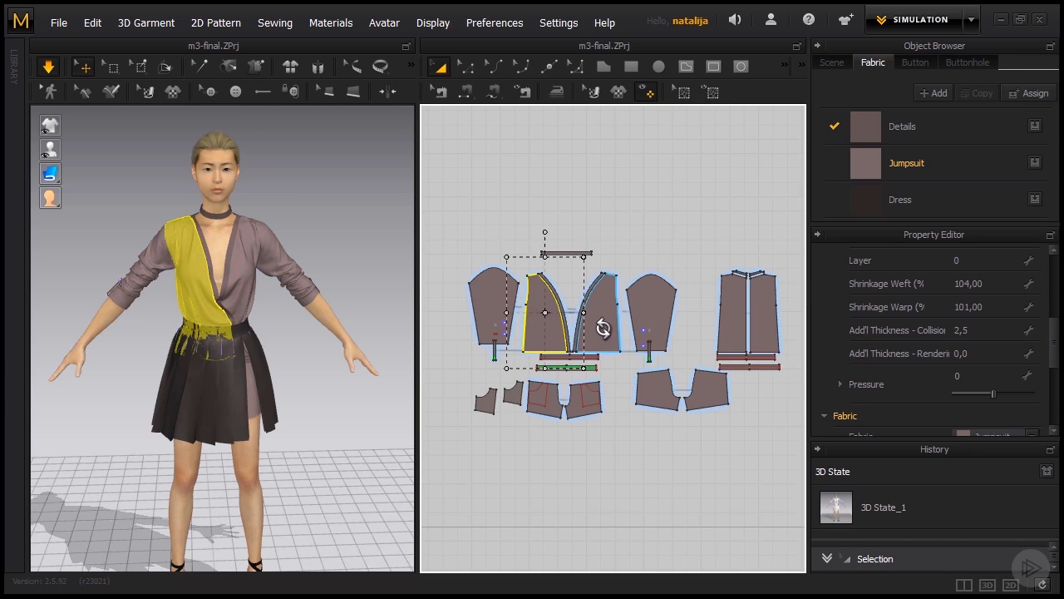
{"action": "left_click", "coordinate": [987, 306]}
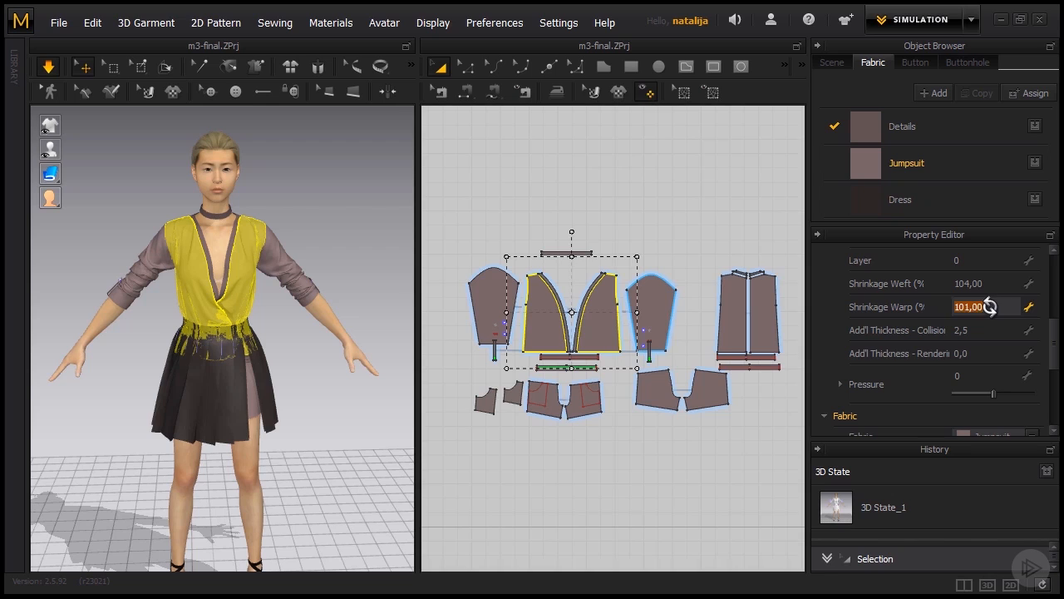
{"action": "type", "text": "104"}
{"action": "key", "text": "Return"}
{"action": "left_click", "coordinate": [518, 226]}
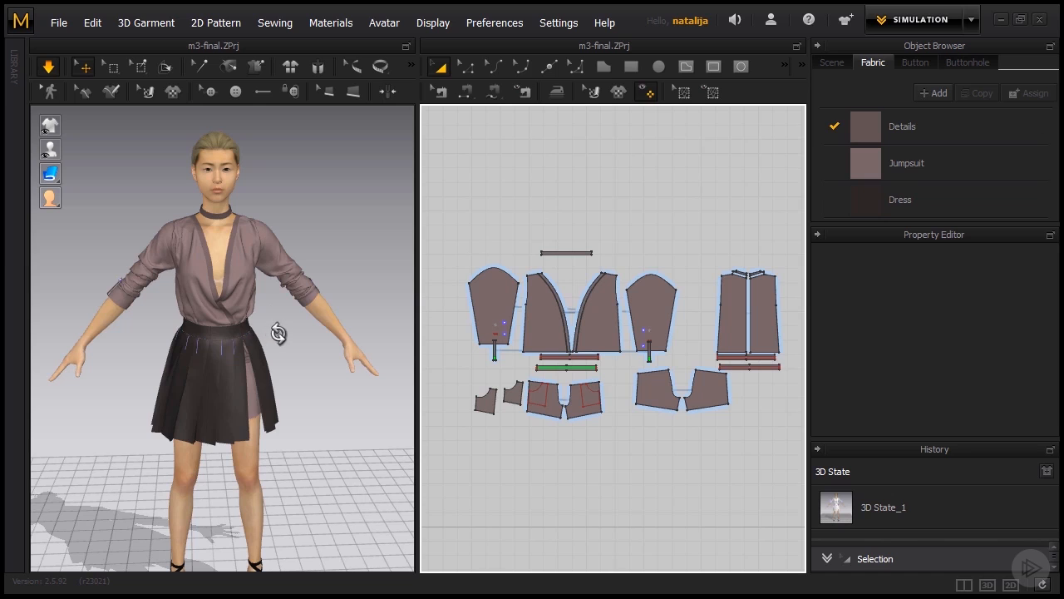
{"action": "mouse_move", "coordinate": [281, 332]}
{"action": "right_mouse_down"}
{"action": "mouse_move", "coordinate": [381, 322]}
{"action": "mouse_move", "coordinate": [275, 324]}
{"action": "right_mouse_up"}
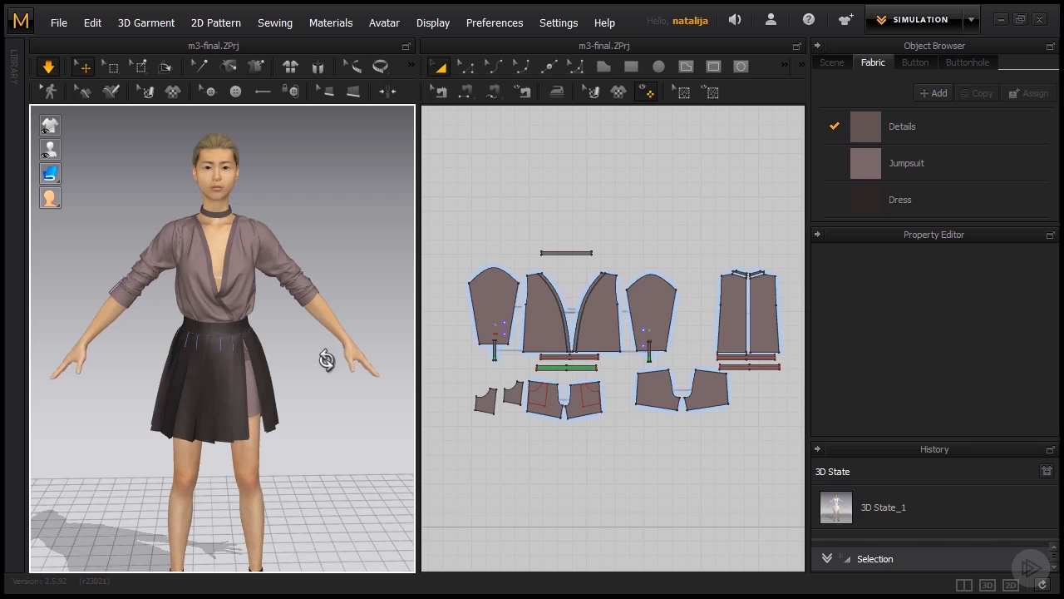
{"action": "mouse_move", "coordinate": [326, 359]}
{"action": "right_mouse_down"}
{"action": "mouse_move", "coordinate": [71, 373]}
{"action": "mouse_move", "coordinate": [326, 369]}
{"action": "right_mouse_up"}
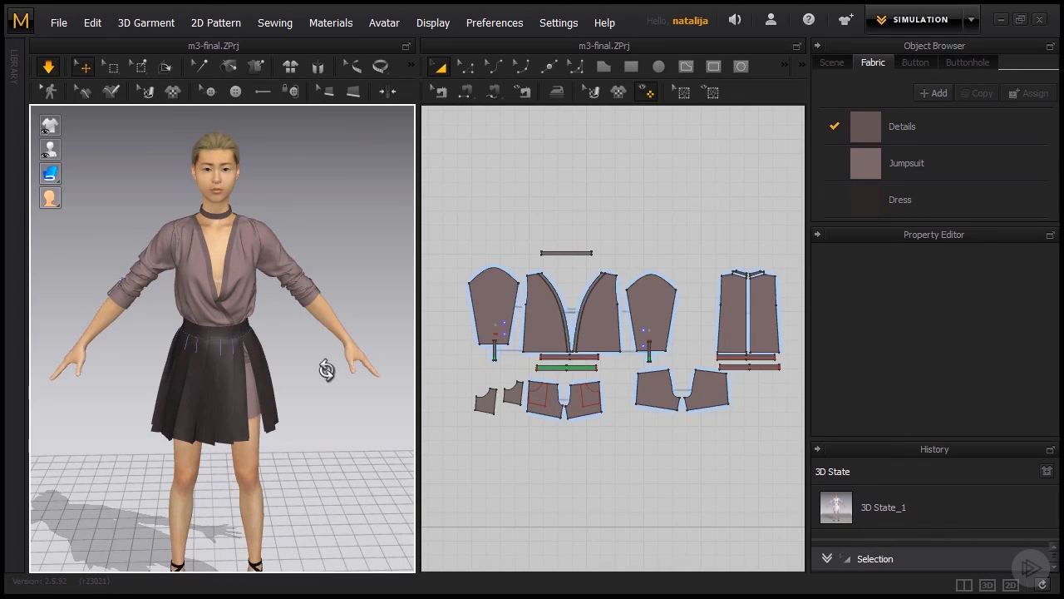